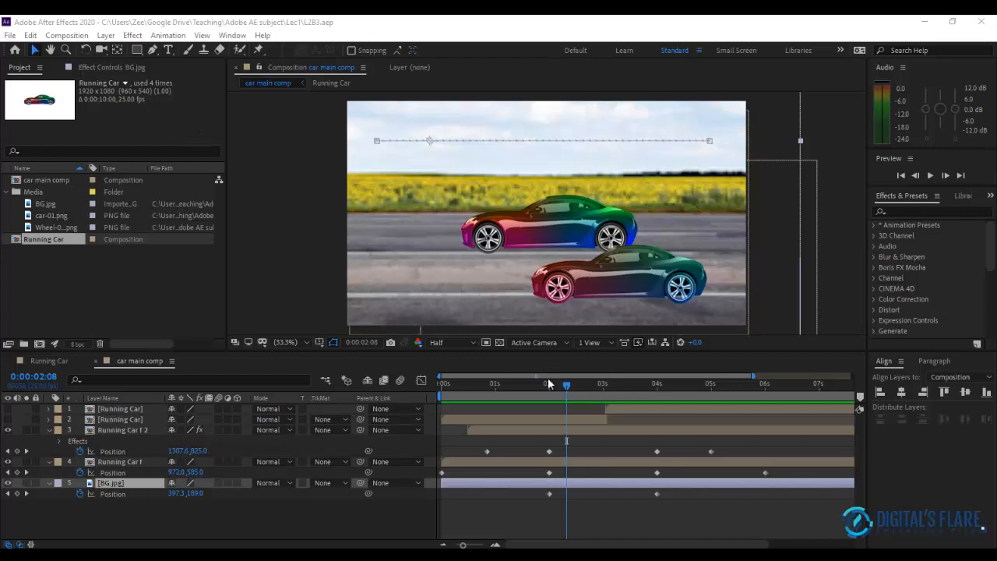
Step: Move the current time to 0:00:00:00 and add car main comp to the render queue
click(445, 383)
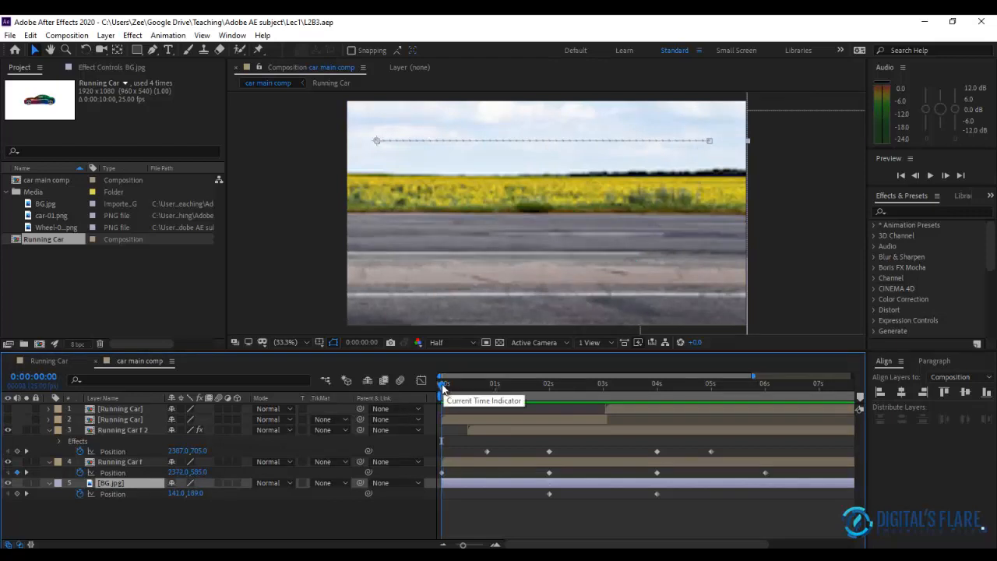
drag(442, 384, 432, 405)
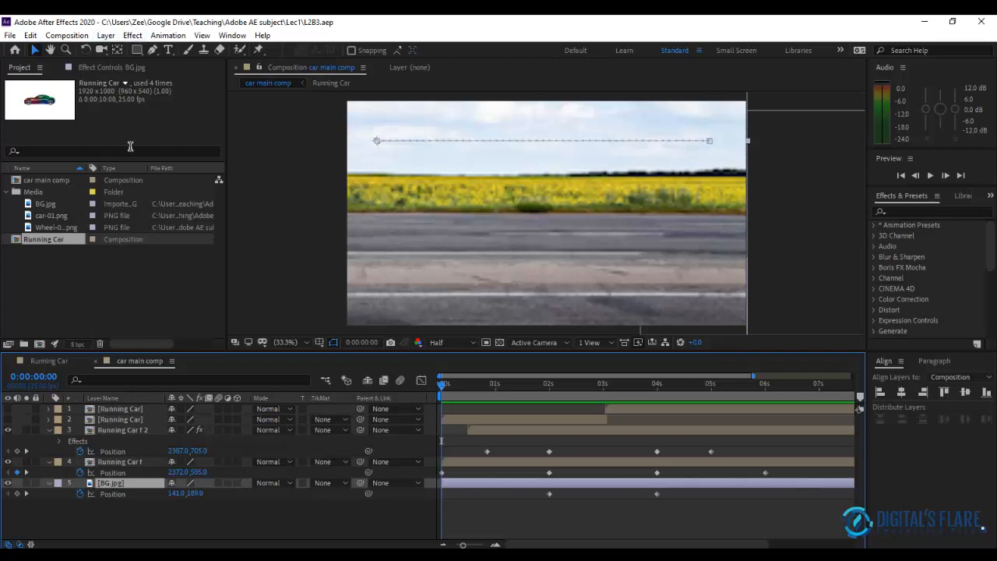
click(68, 35)
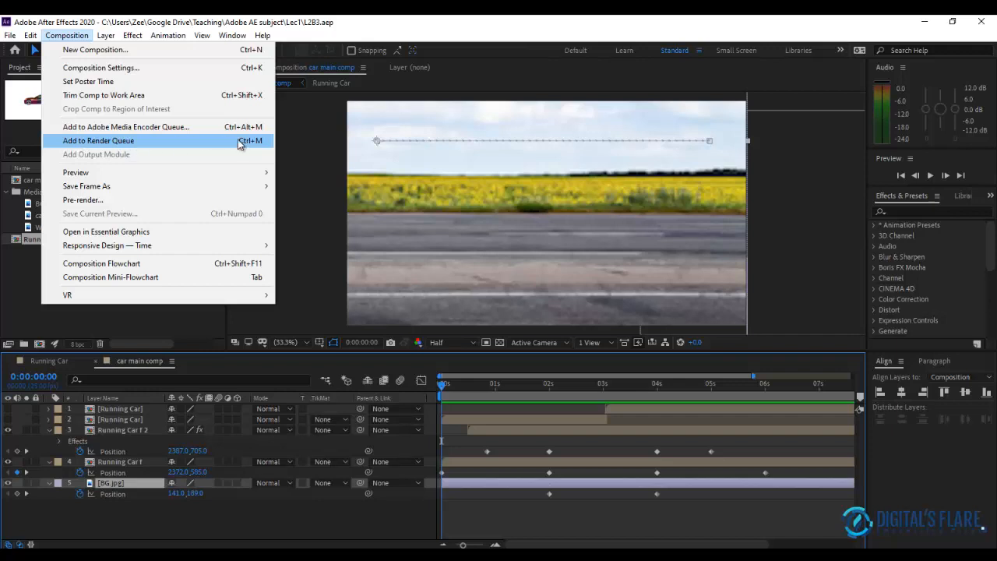
click(121, 144)
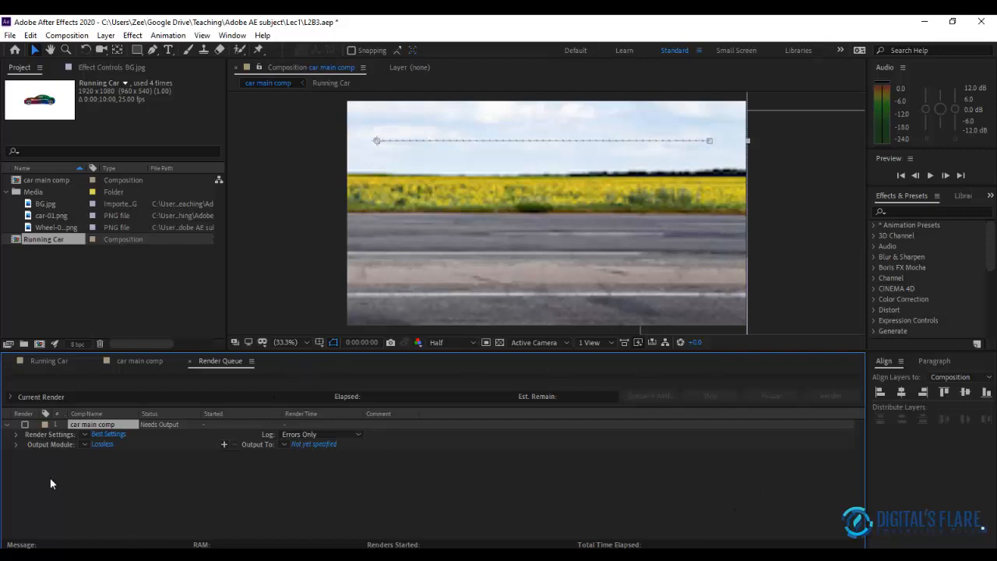
Step: Review the render settings and confirm them with Best quality and Full resolution
click(119, 433)
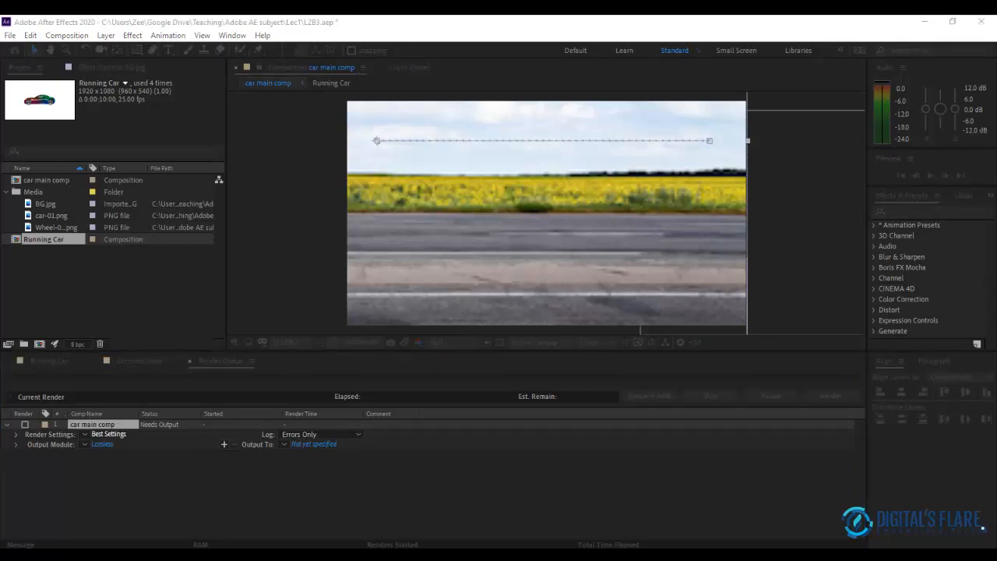
drag(646, 165, 446, 83)
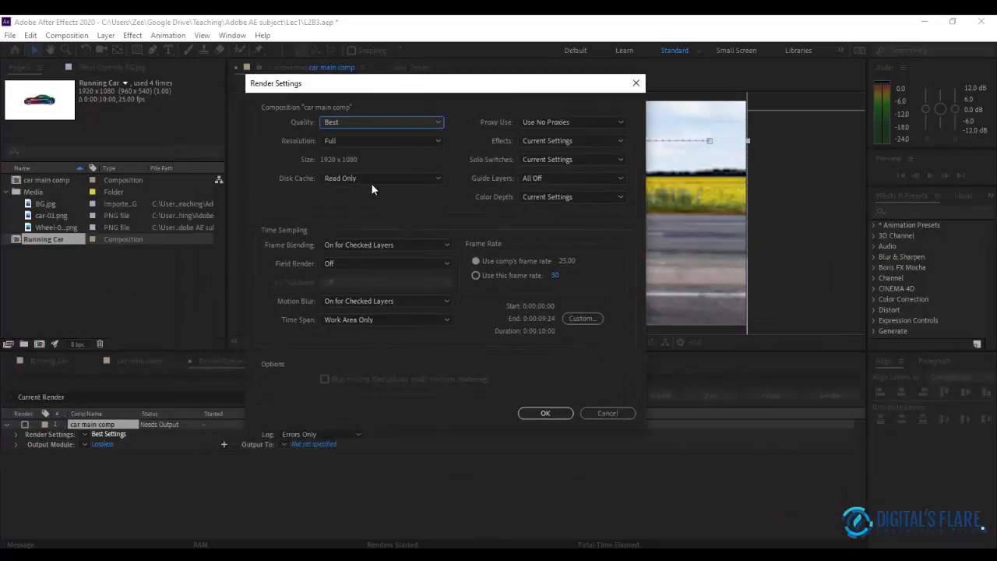
click(428, 139)
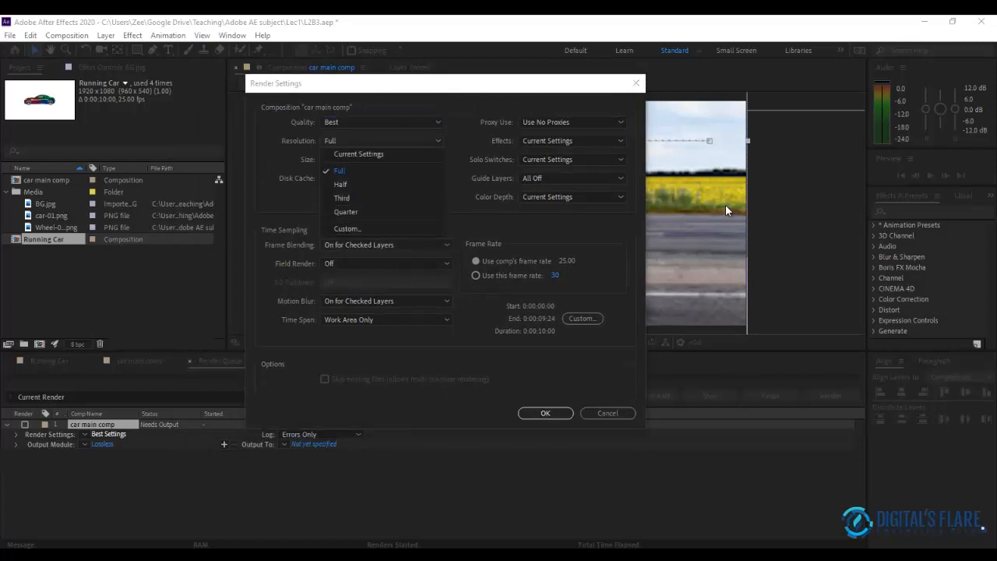
click(286, 147)
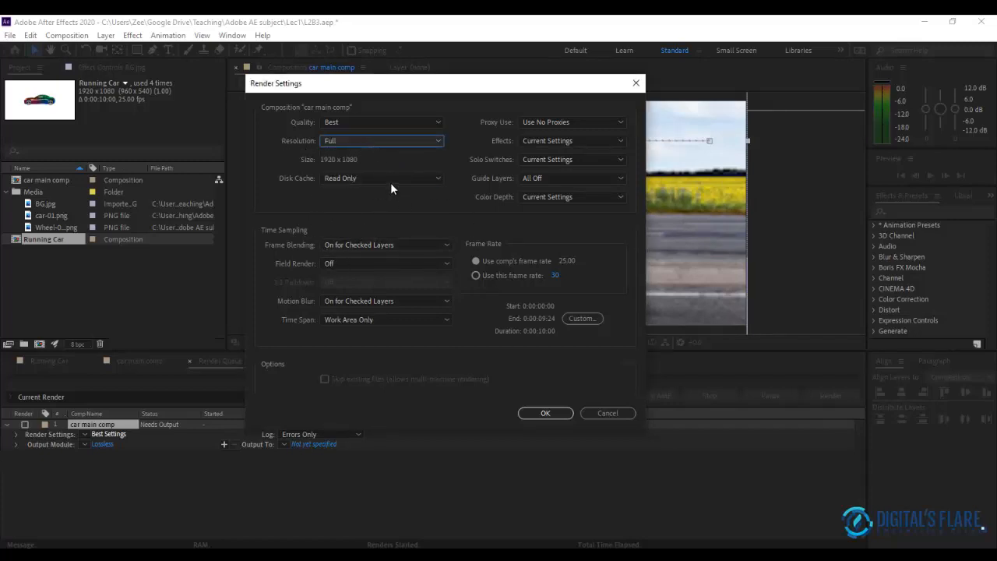
click(390, 121)
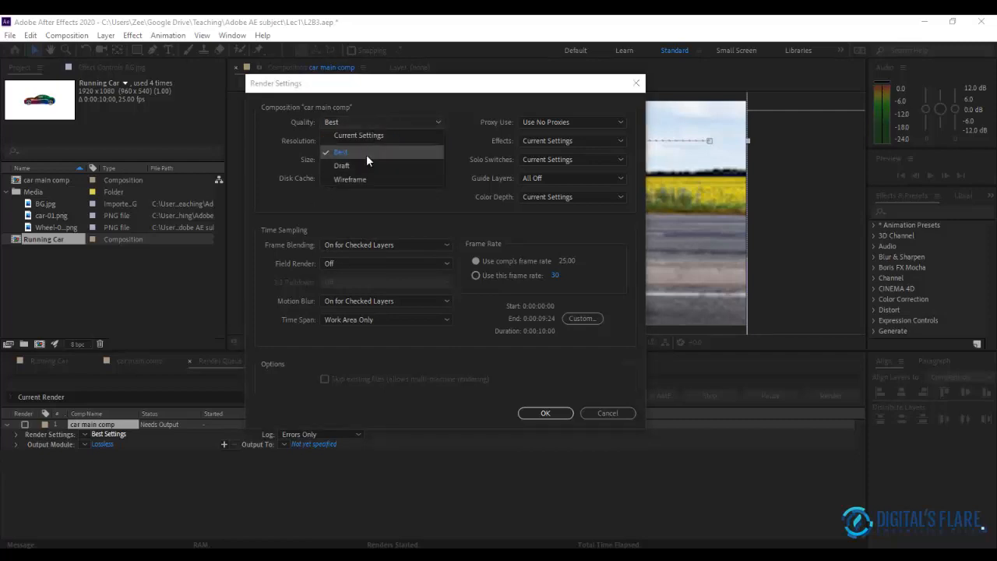
click(387, 123)
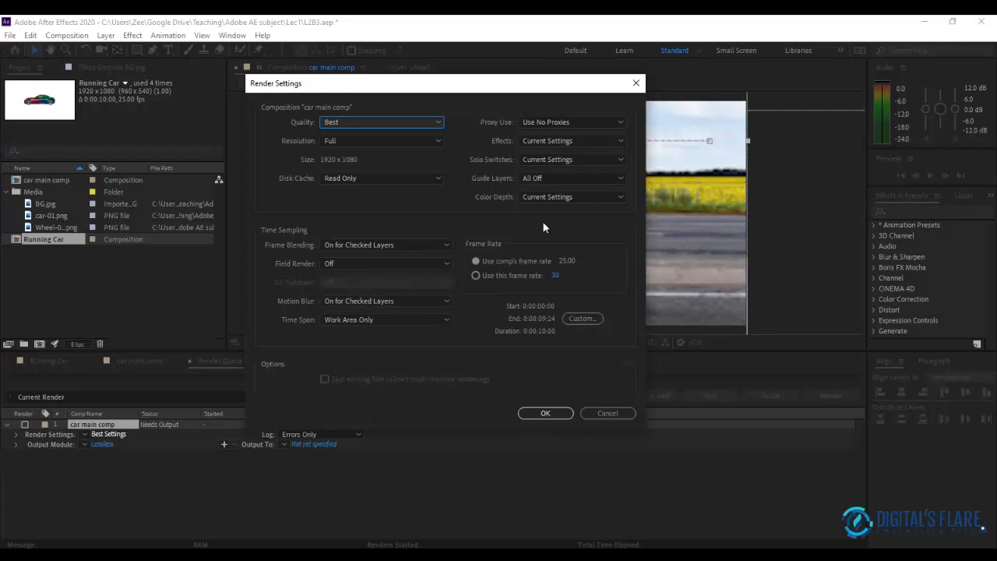
click(547, 413)
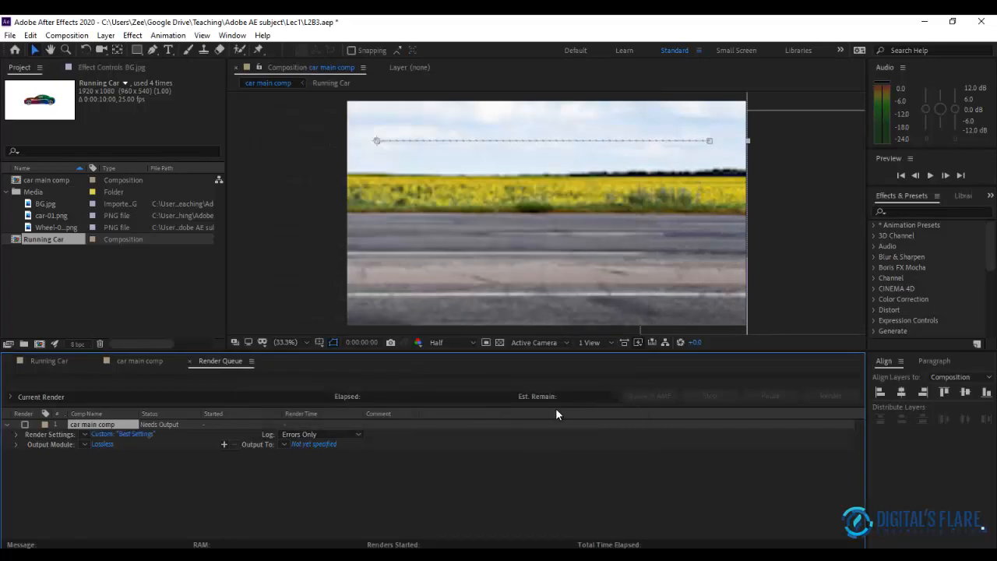
click(106, 446)
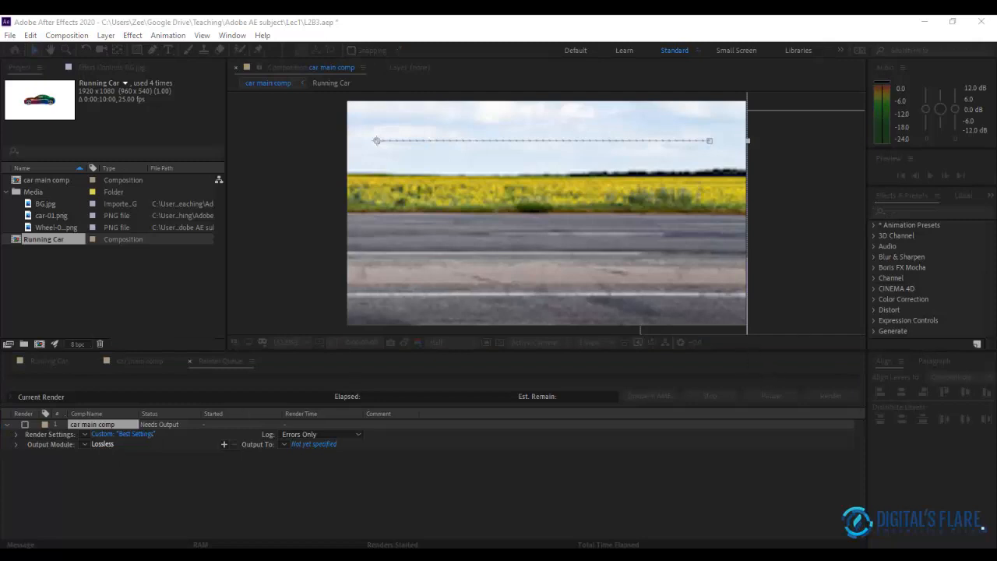
drag(996, 246, 425, 92)
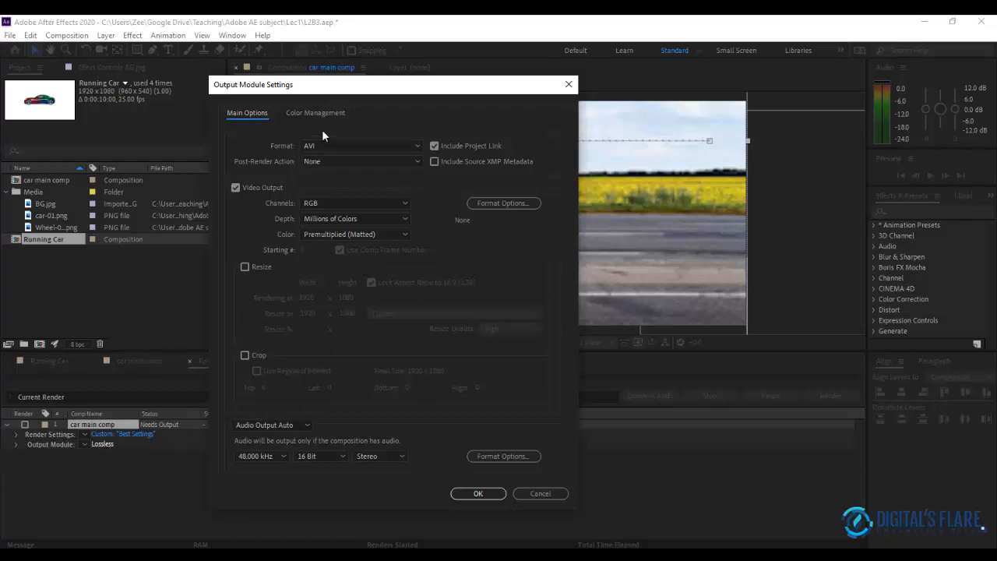
click(393, 145)
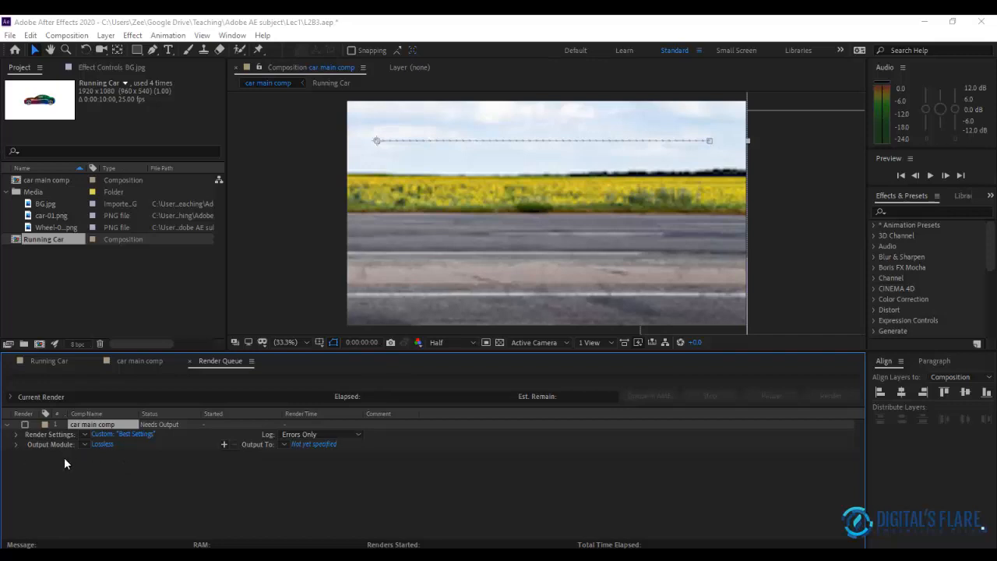
Step: Set the output module format to QuickTime, leaving the post-render action at None
click(102, 444)
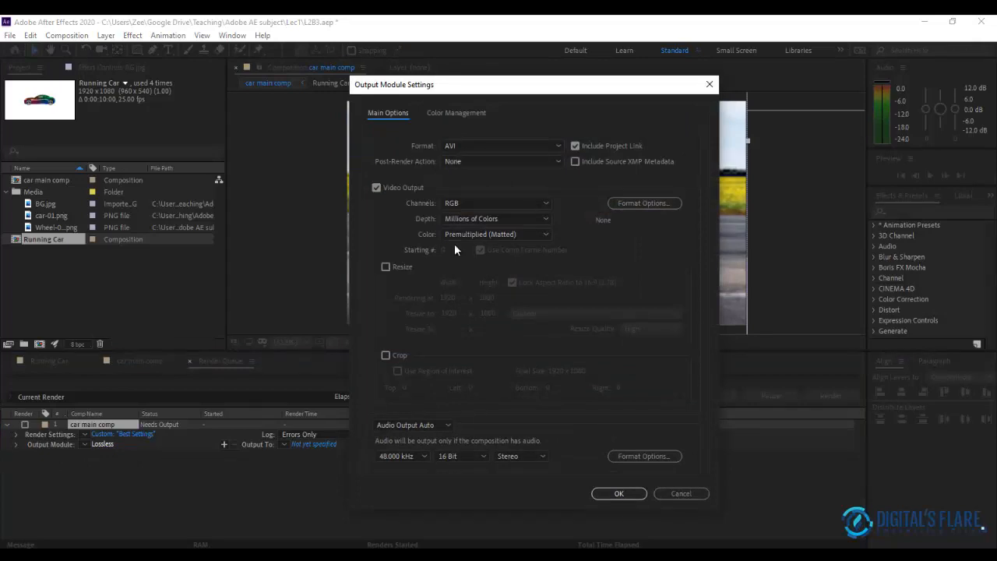
click(521, 145)
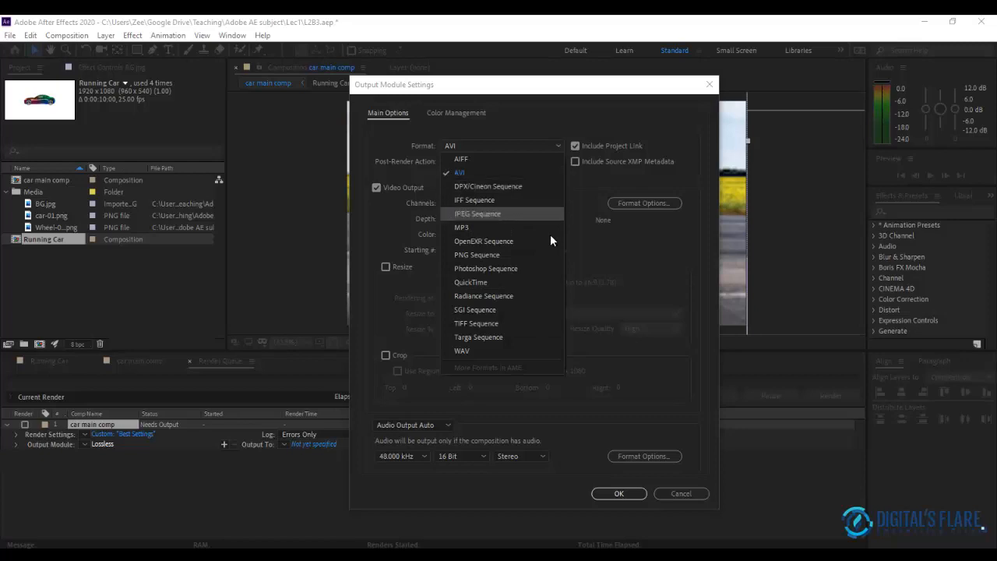
click(502, 283)
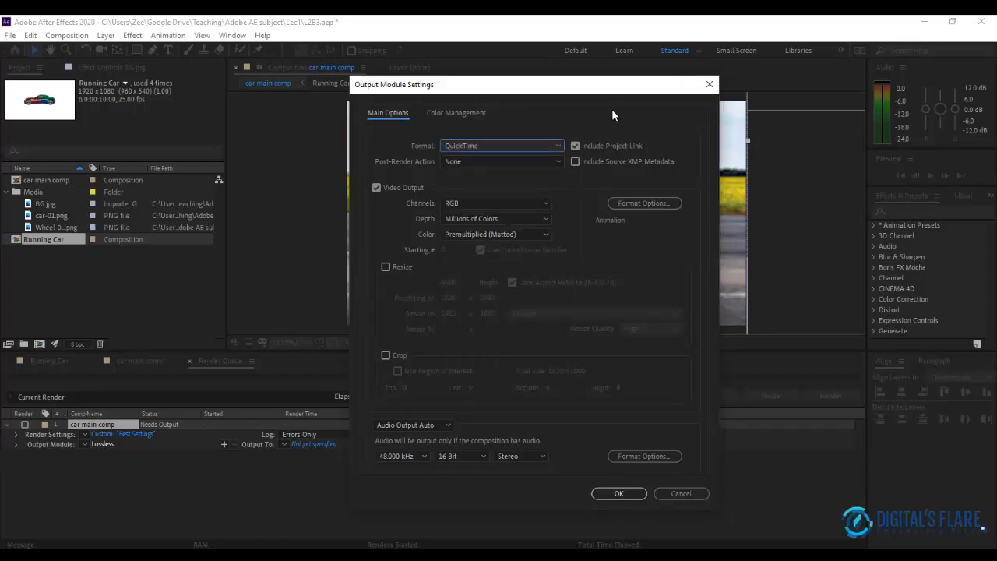
click(527, 159)
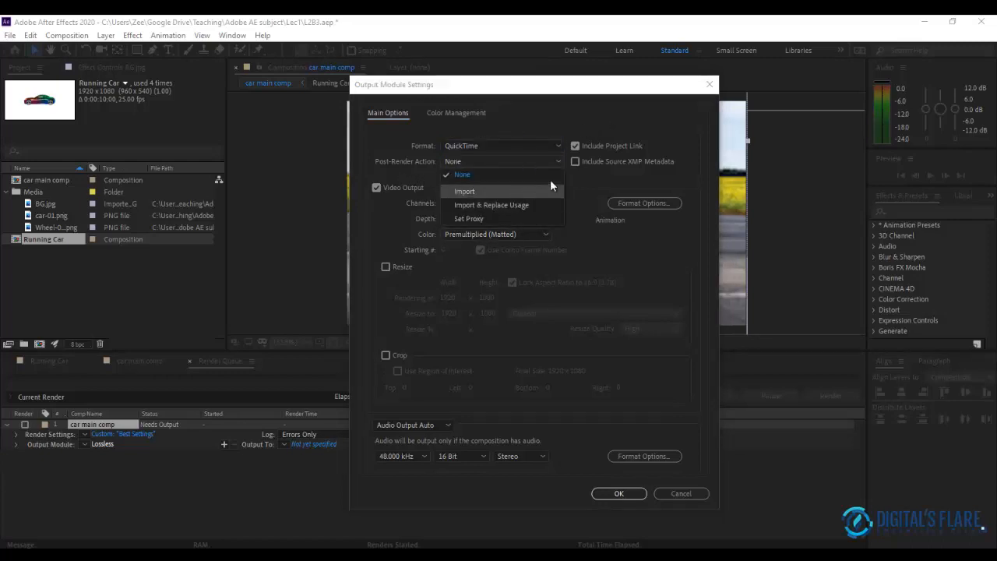
click(562, 110)
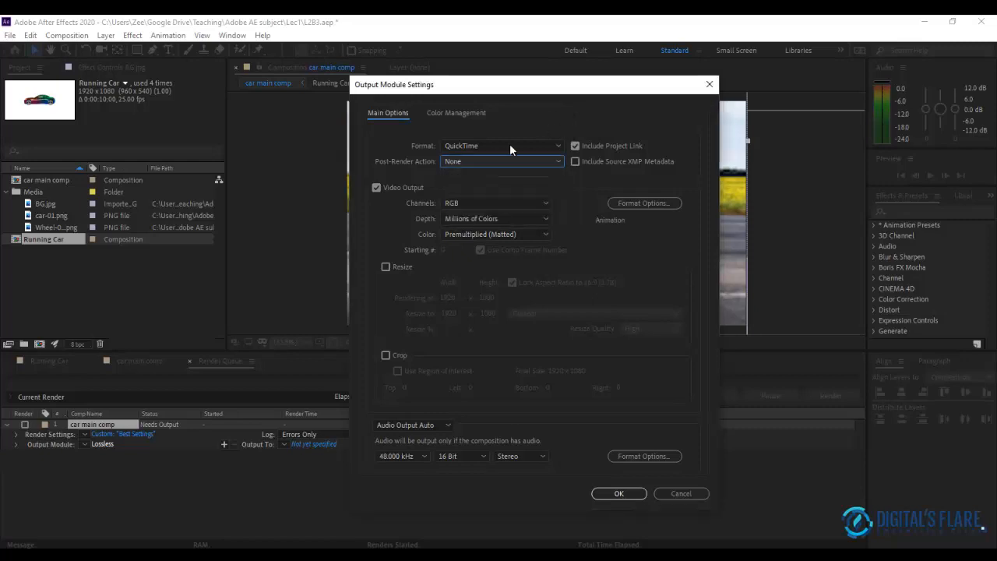
click(461, 309)
click(458, 113)
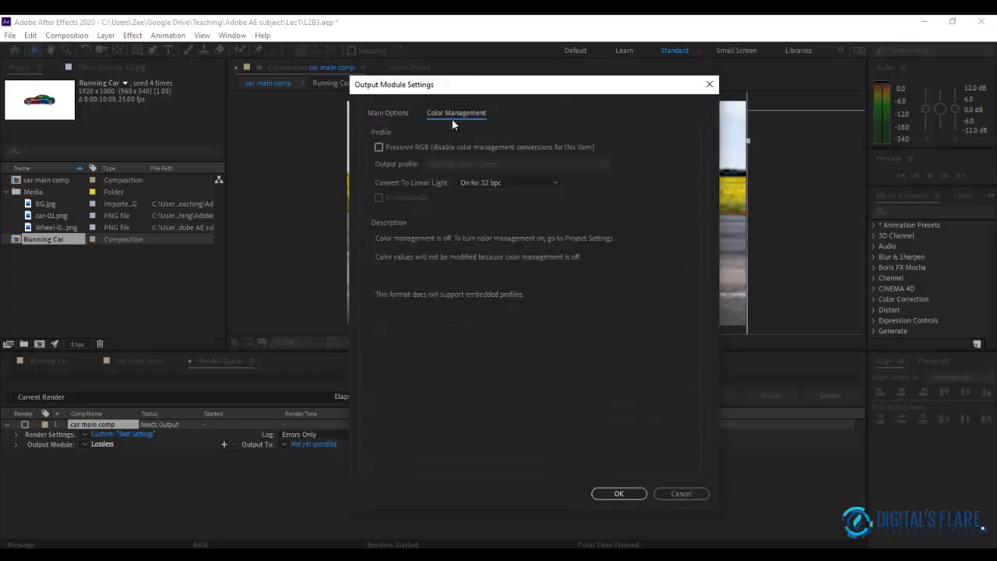
click(385, 112)
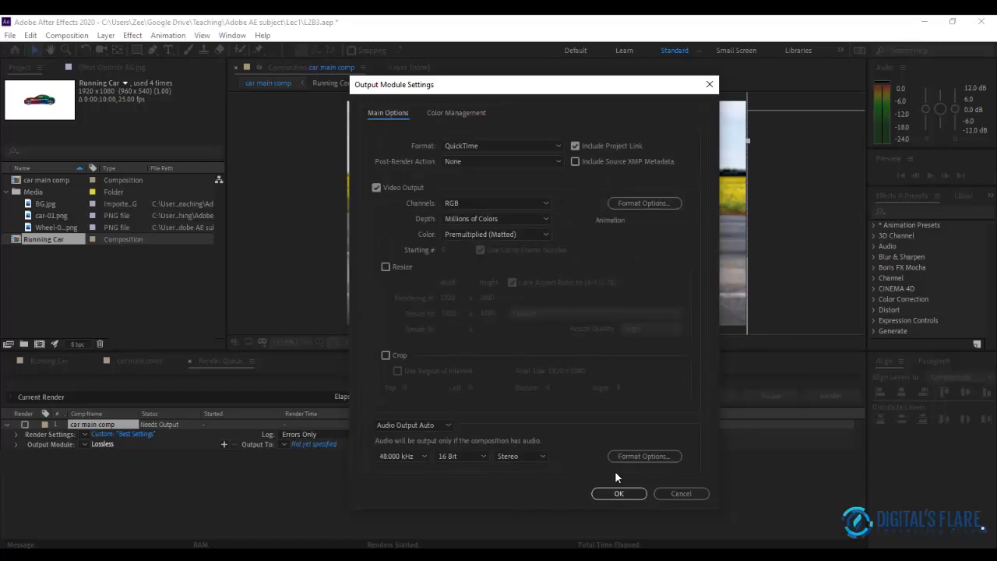
click(620, 494)
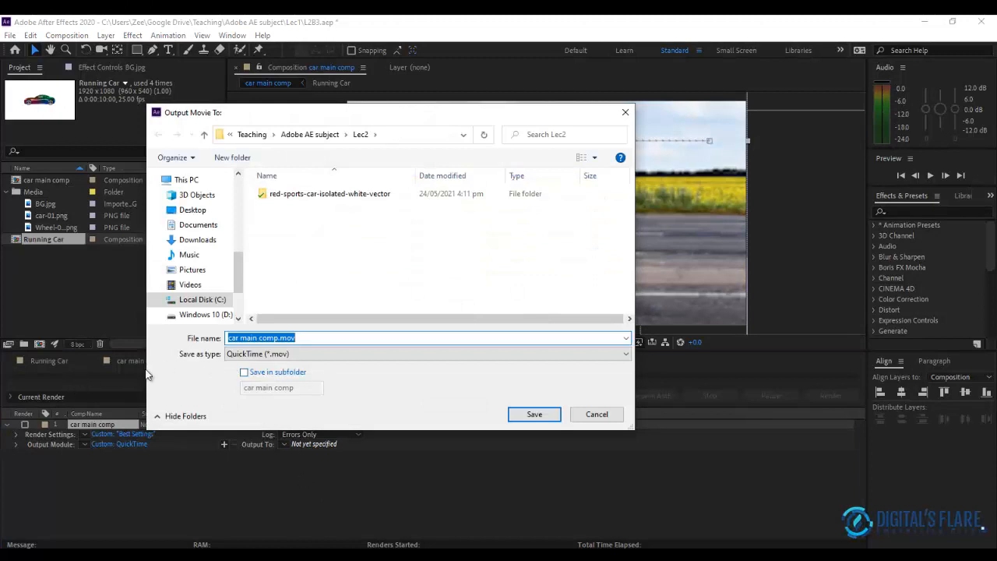
Step: Set the render's output destination to the Desktop with the file name car main comp.mov
click(627, 338)
click(510, 305)
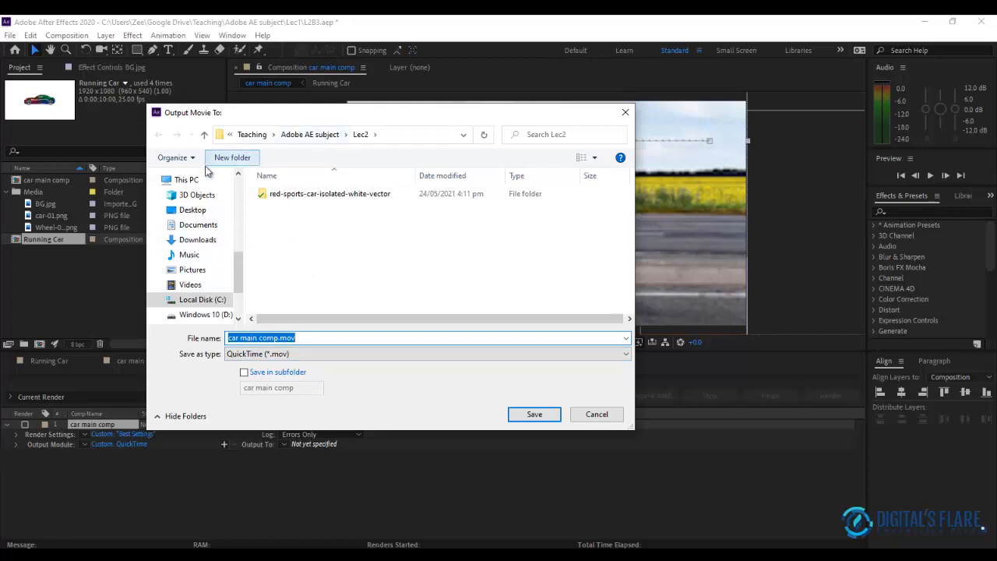
click(253, 138)
scroll(203, 210, up, 2)
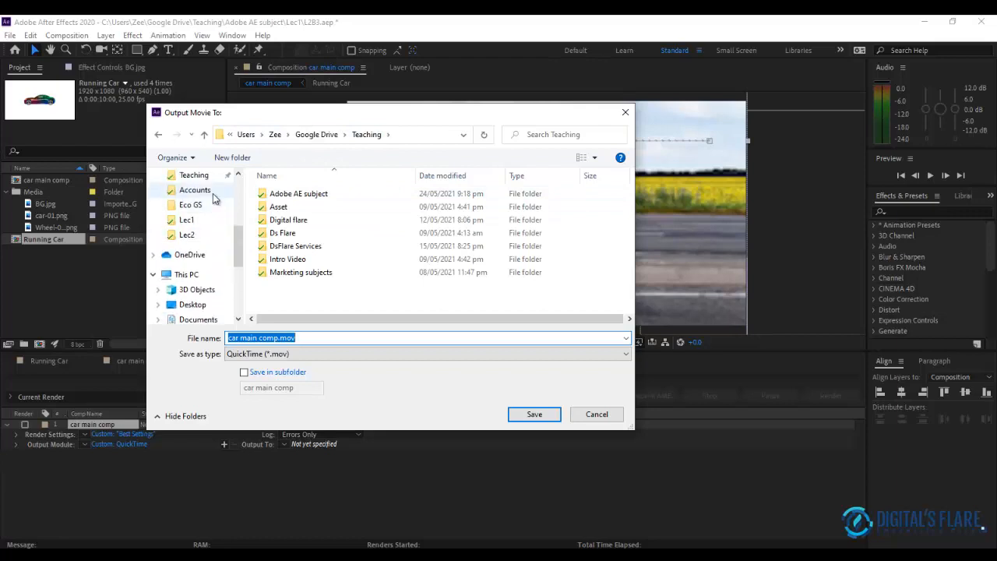
scroll(211, 203, up, 3)
scroll(207, 226, down, 3)
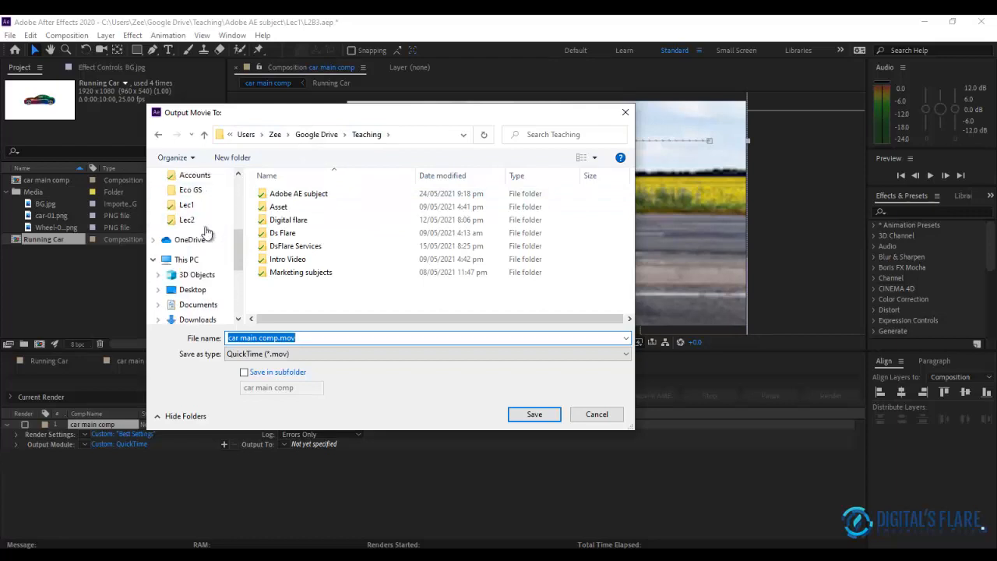
scroll(196, 300, down, 1)
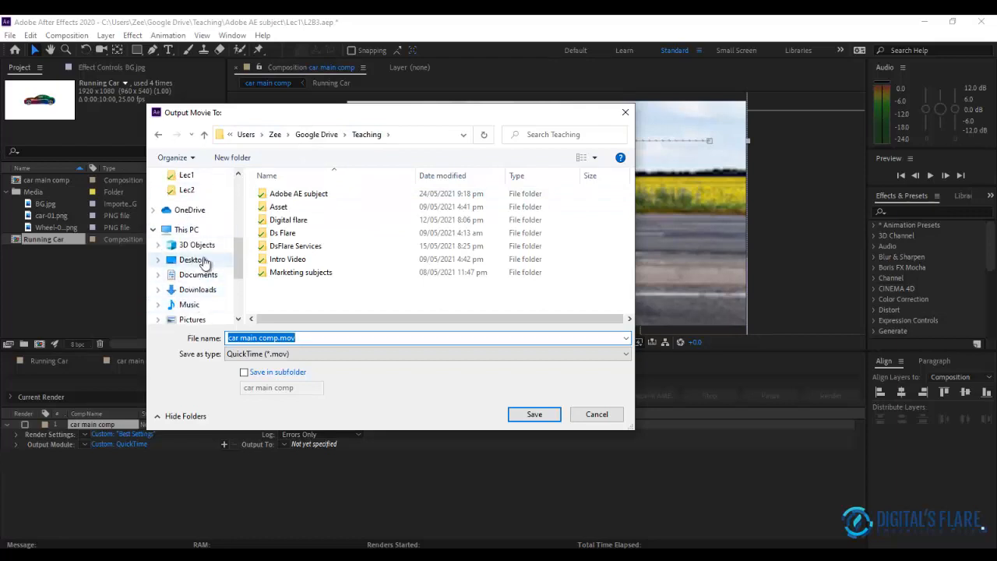
click(195, 260)
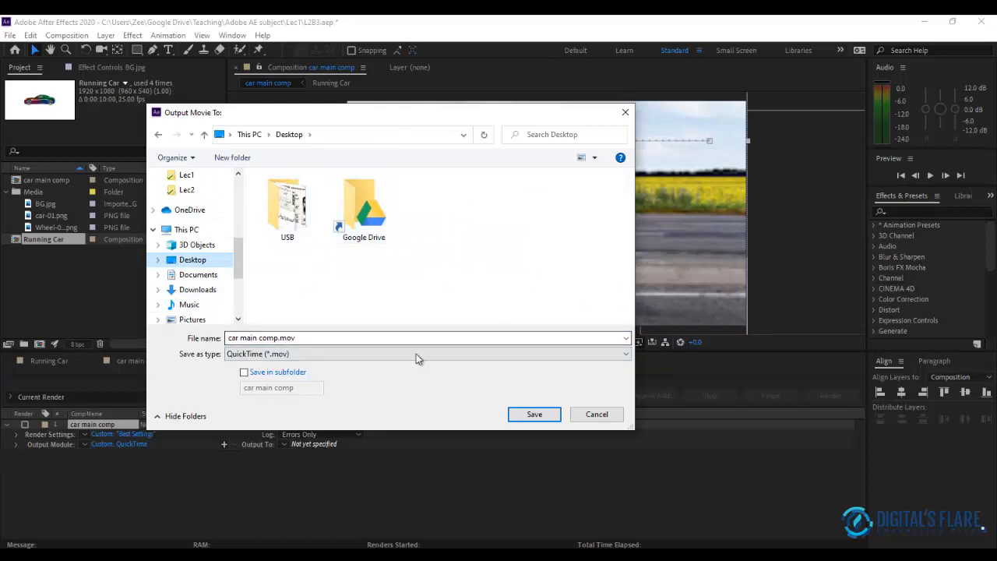
click(533, 415)
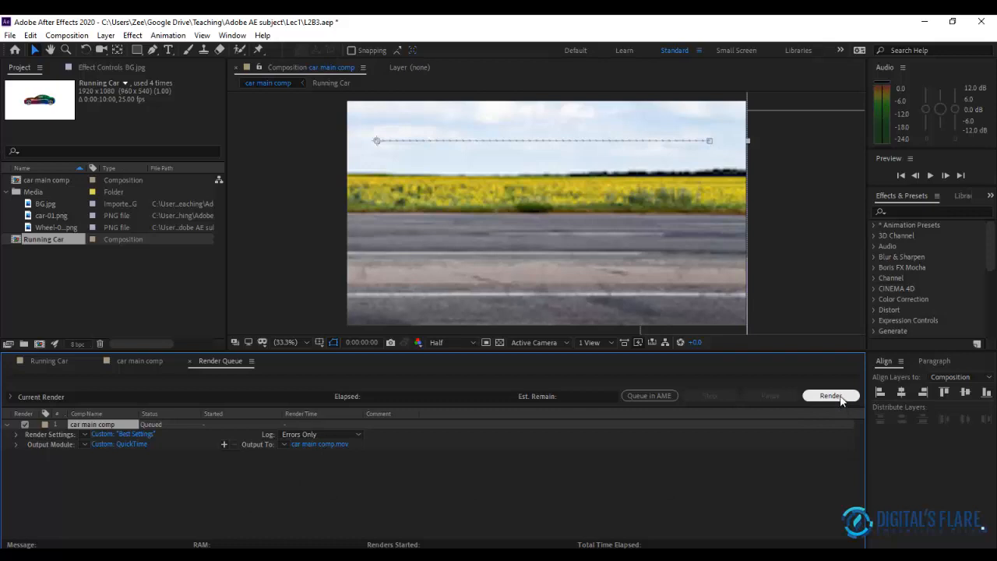
Step: Change the output module format to AVI and render the queued composition
click(119, 444)
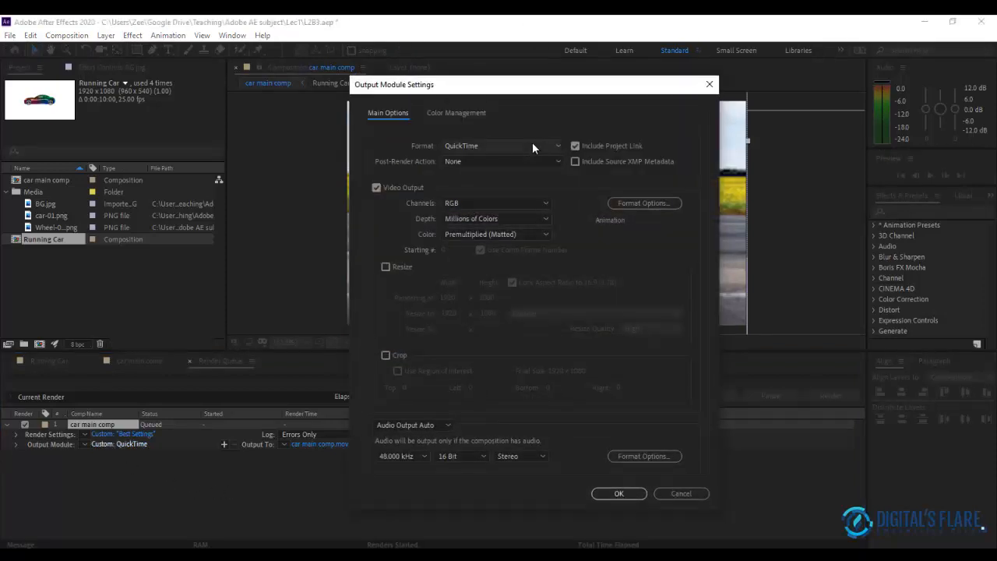
click(511, 146)
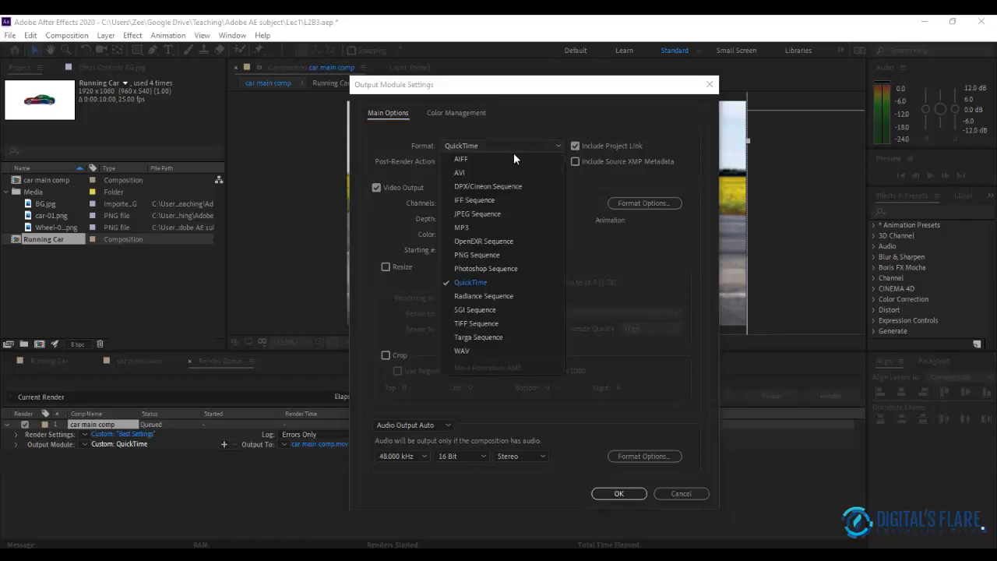
click(467, 173)
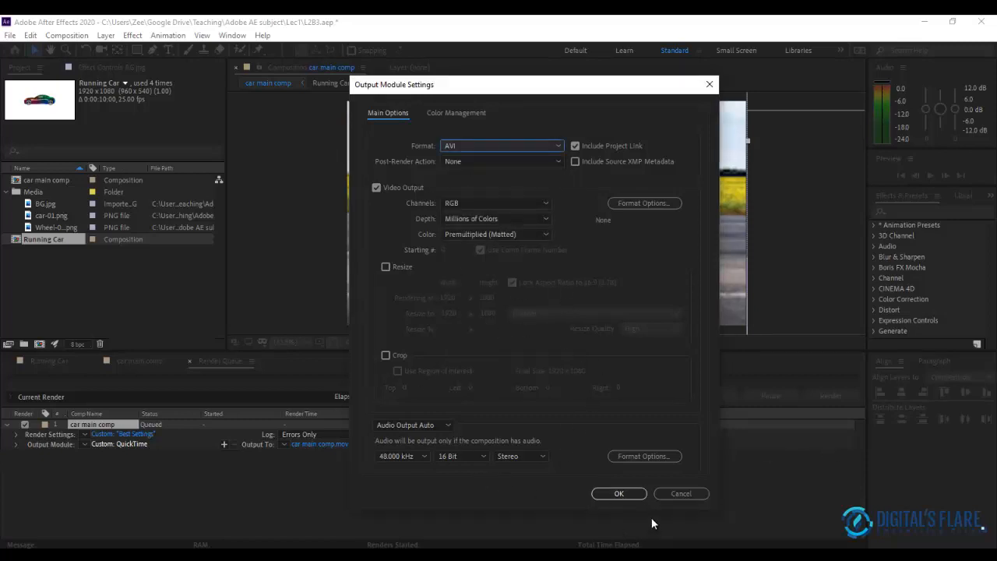
click(640, 493)
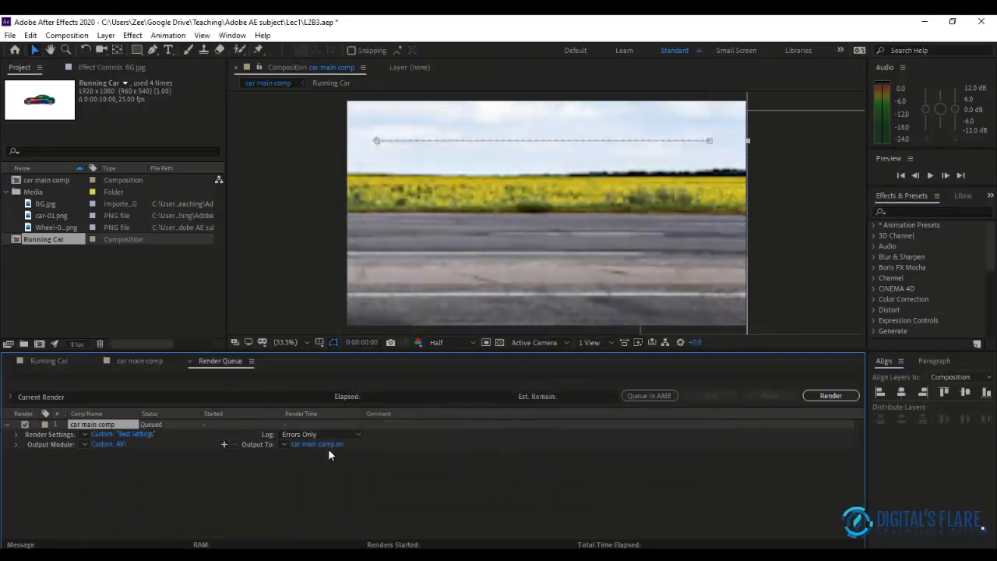
click(822, 396)
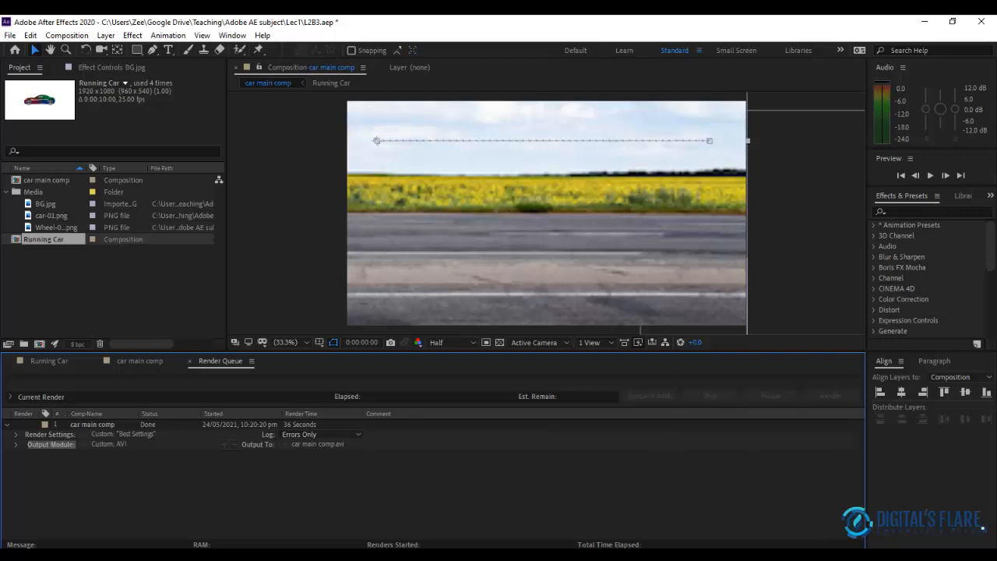
Step: Switch to the rendered car main comp video and watch it enlarged
key(alt+Tab)
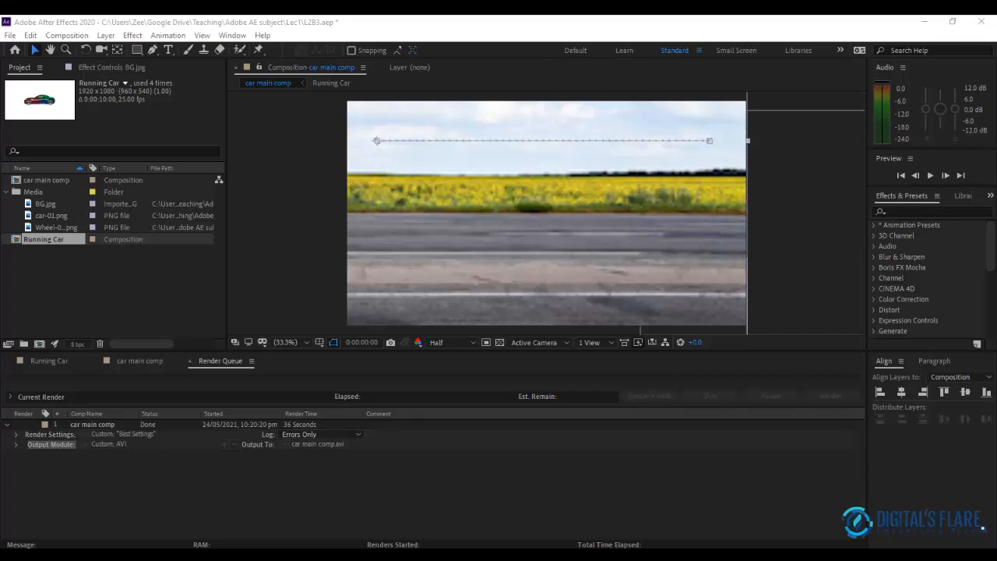
drag(864, 141, 585, 19)
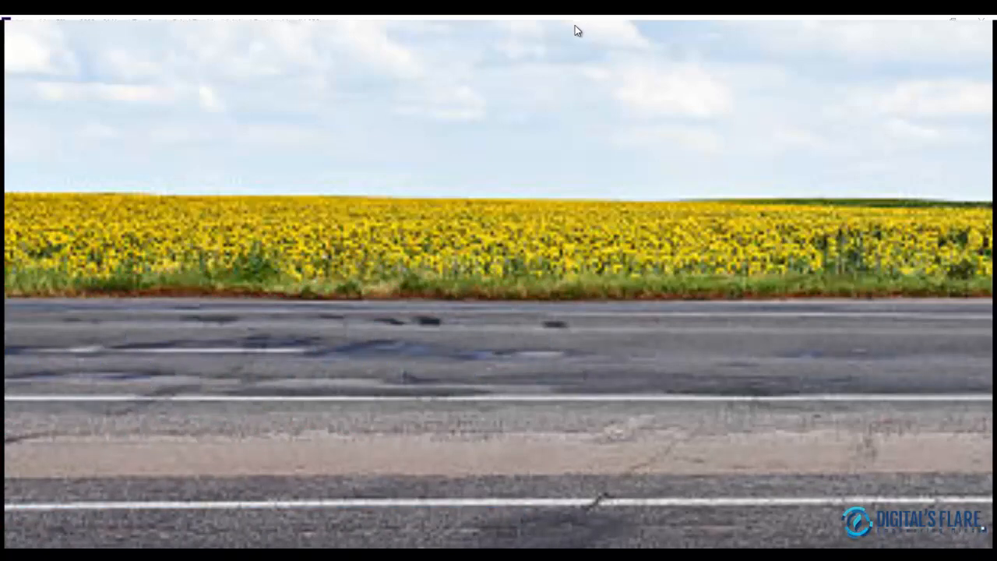
Step: Leave the full-screen video, close the player and return to the car main comp in After Effects
key(Escape)
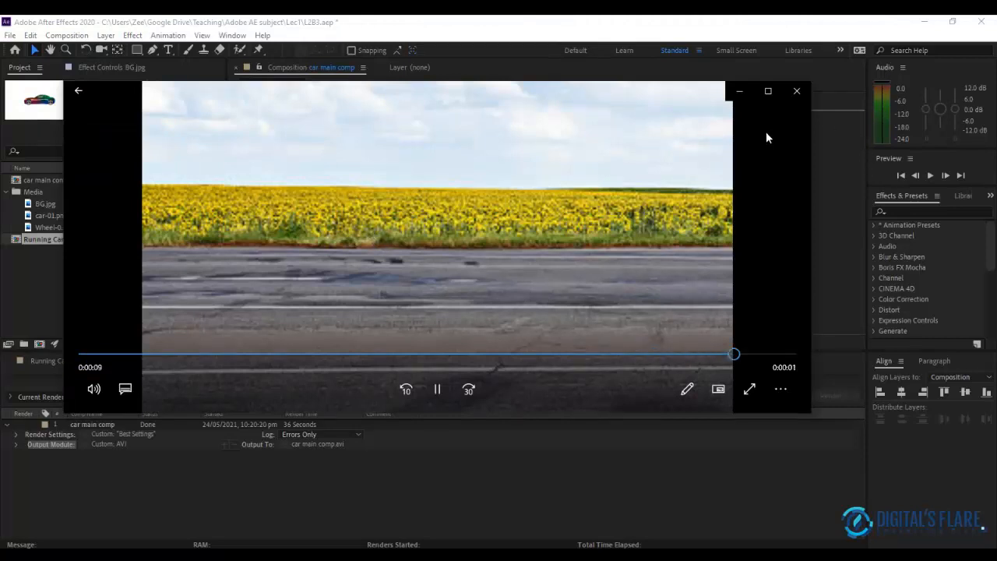
click(795, 95)
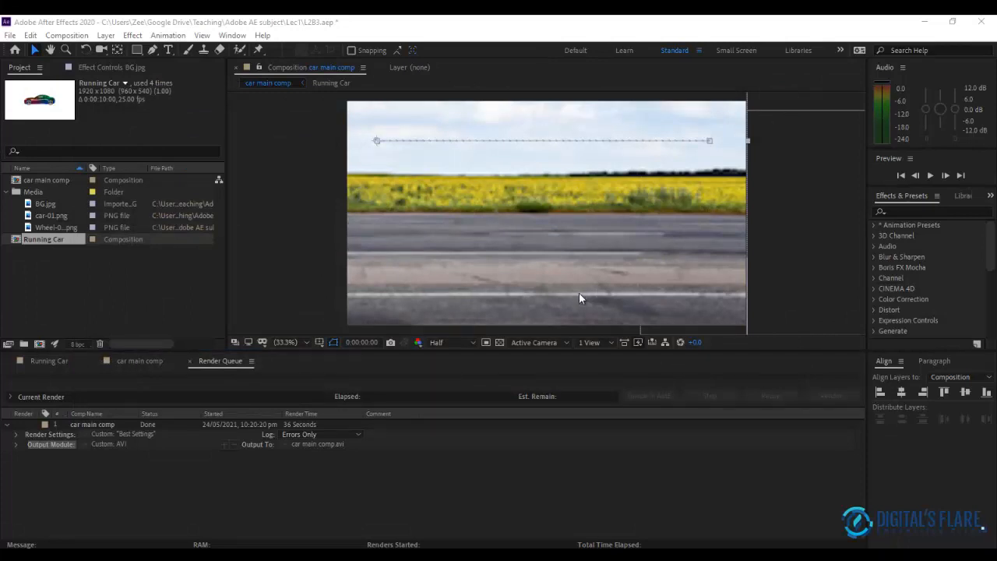
click(828, 193)
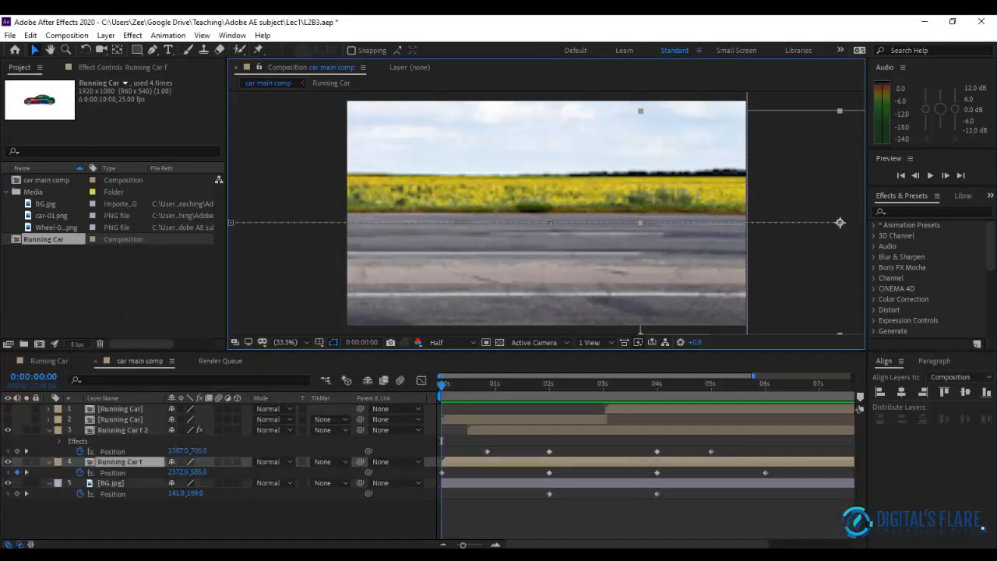
Step: Go to the Windows desktop and check the file size of car main comp.avi in its properties
click(925, 22)
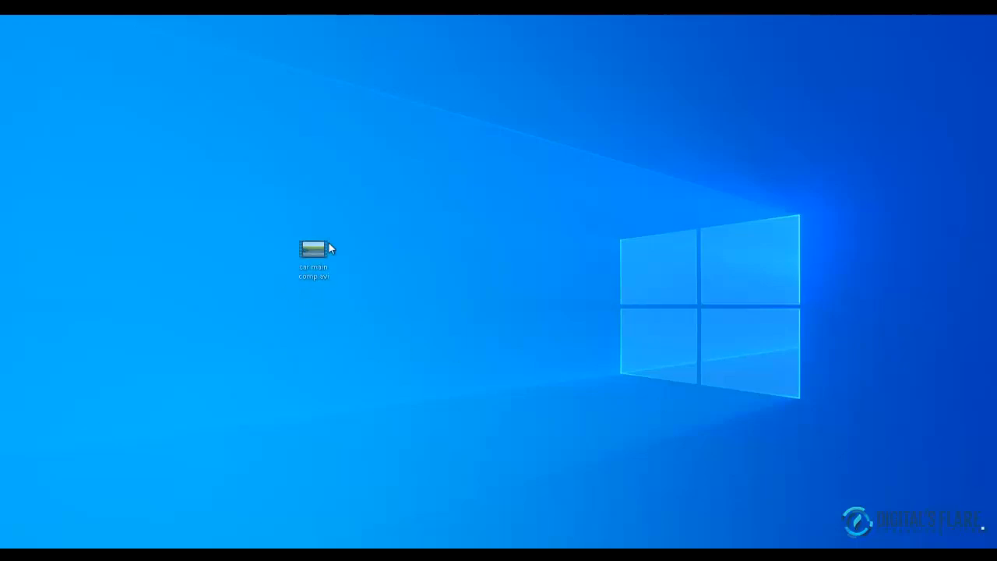
drag(328, 242, 409, 230)
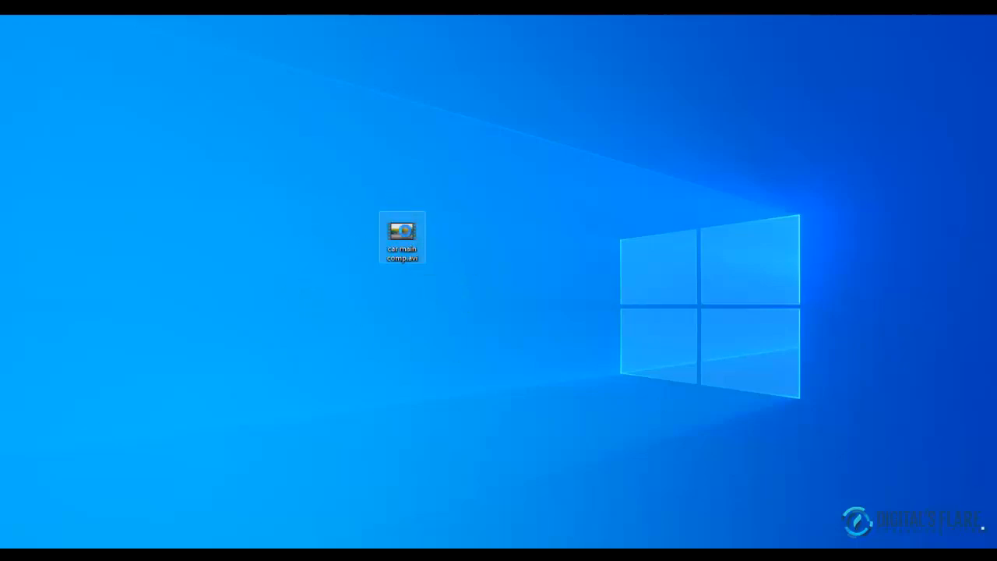
right_click(403, 260)
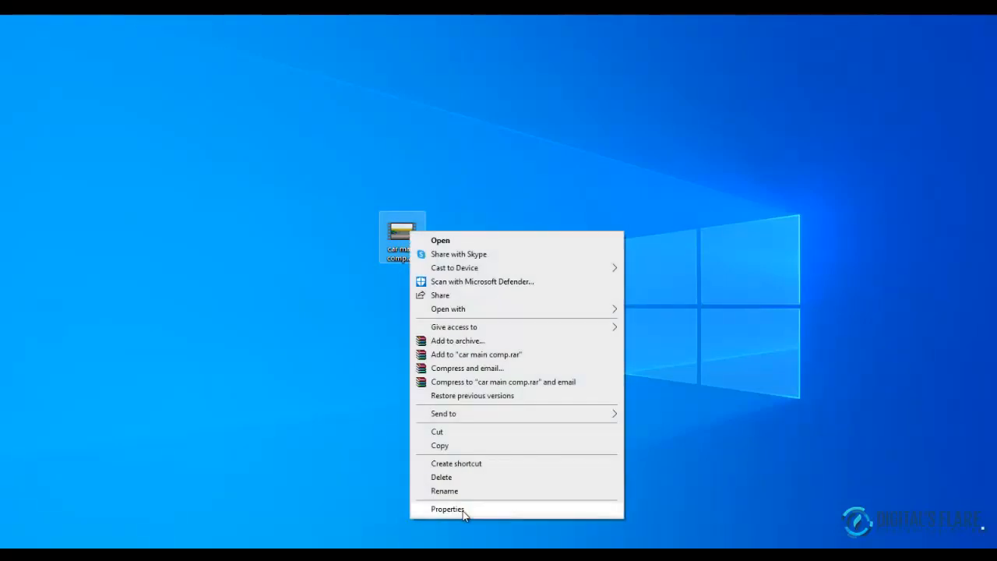
click(462, 511)
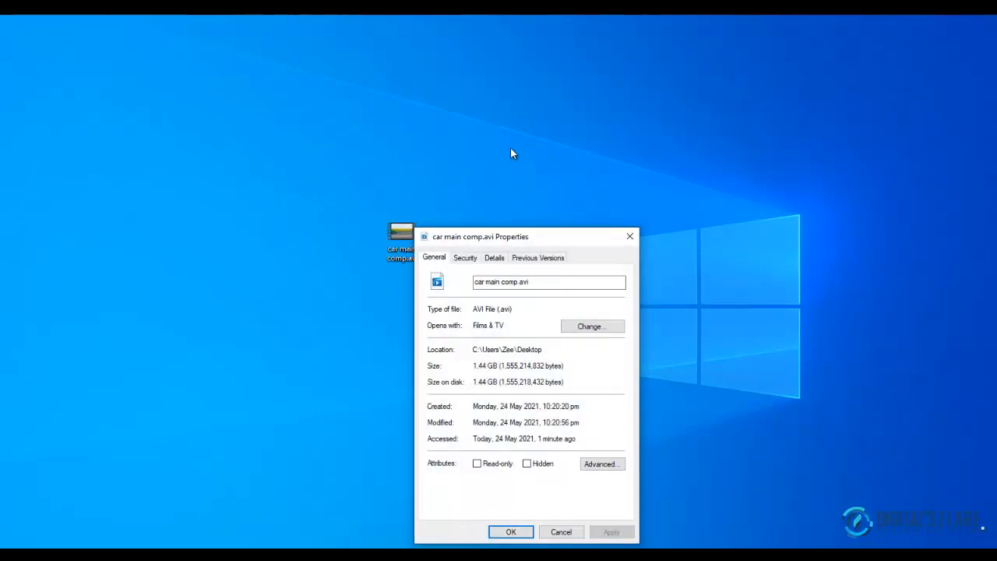
drag(547, 243, 572, 104)
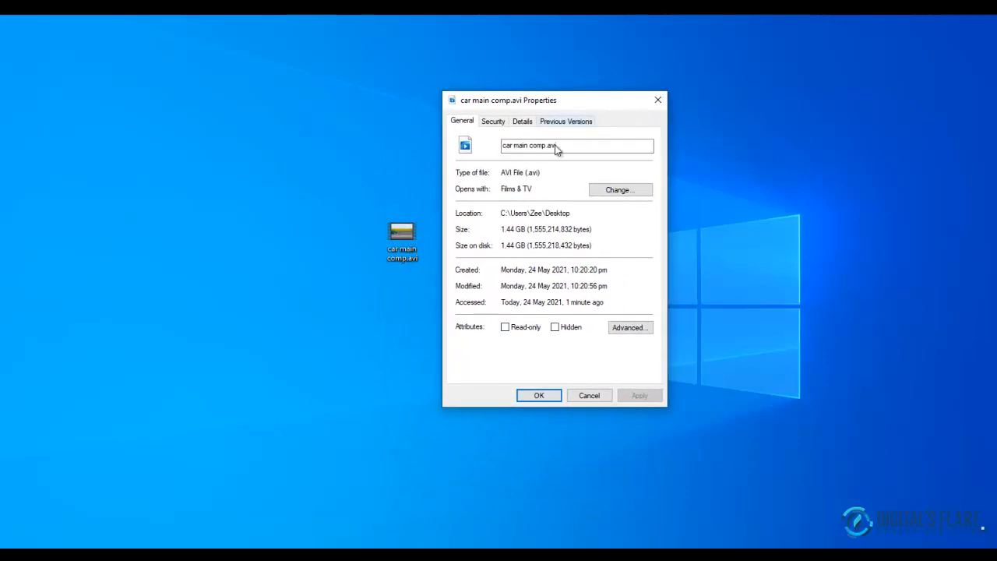
double_click(503, 229)
drag(503, 229, 616, 234)
click(620, 243)
click(658, 103)
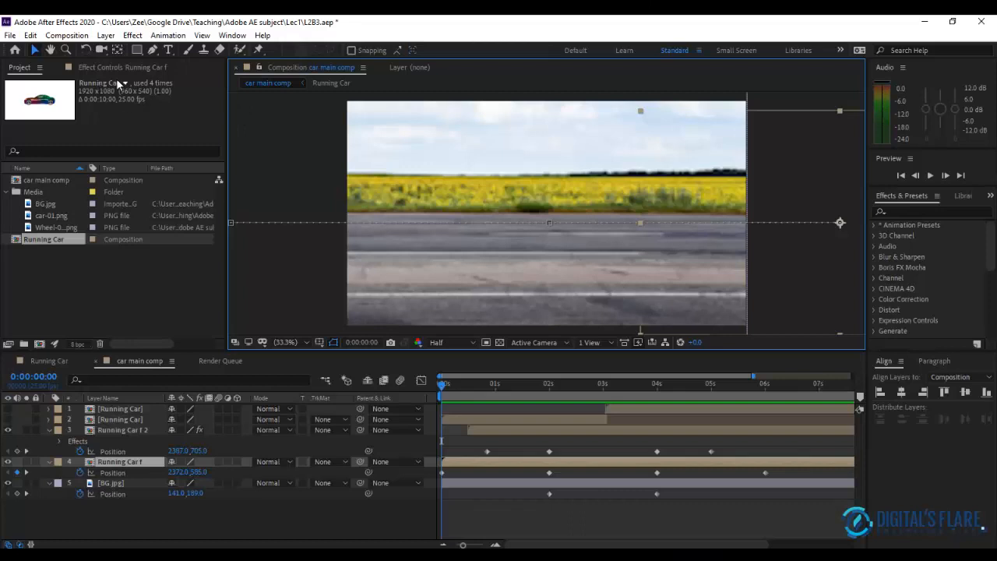
Step: Switch back to After Effects and send the car main comp to the Adobe Media Encoder queue
click(66, 36)
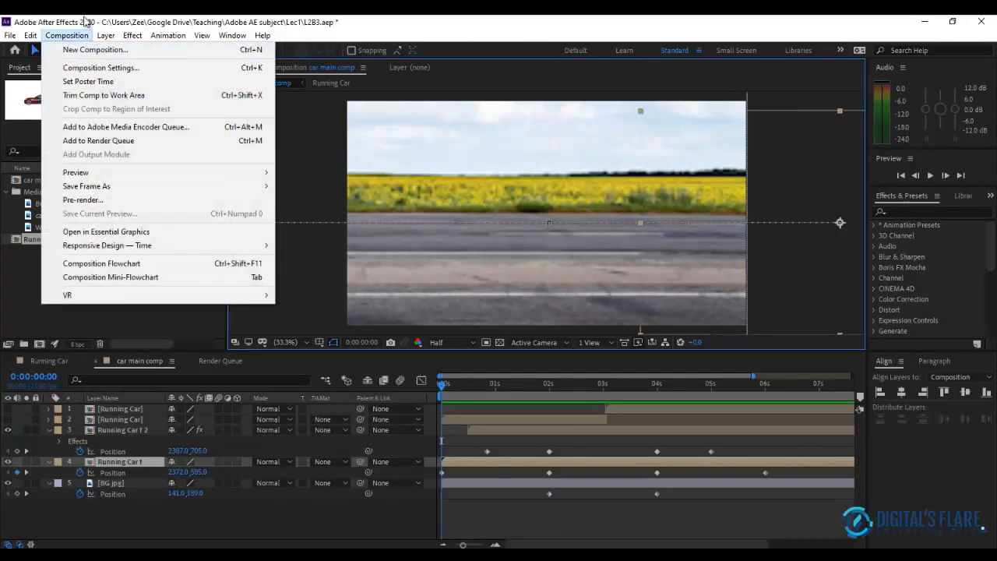
click(162, 133)
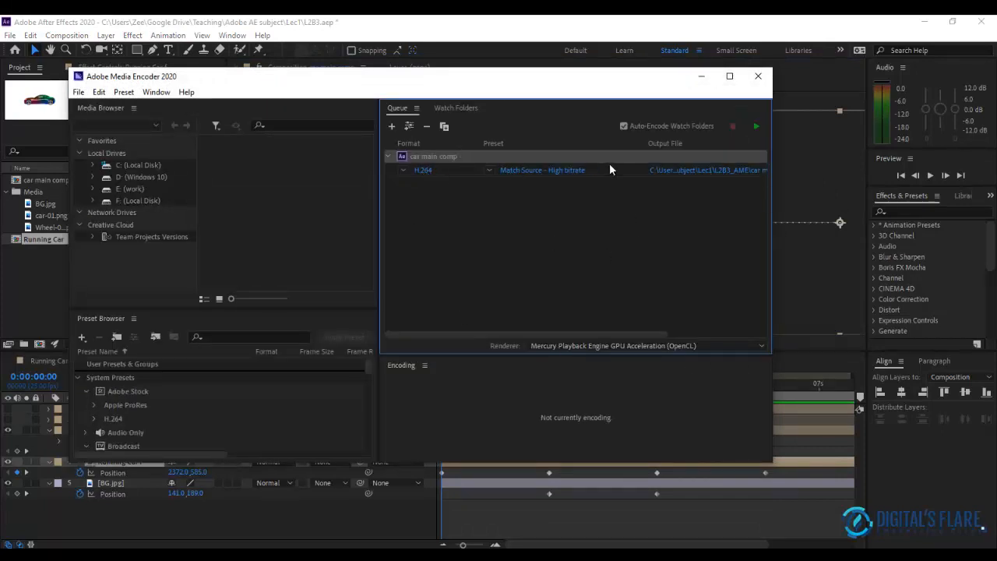
click(456, 170)
click(455, 169)
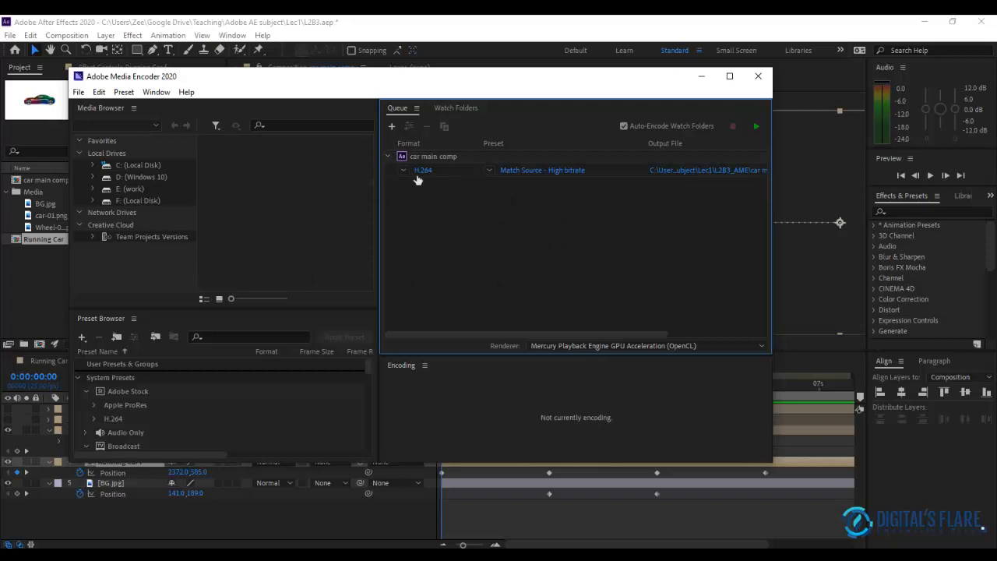
Step: Review the H.264 presets offered for the queued car main comp without changing the current one
click(489, 171)
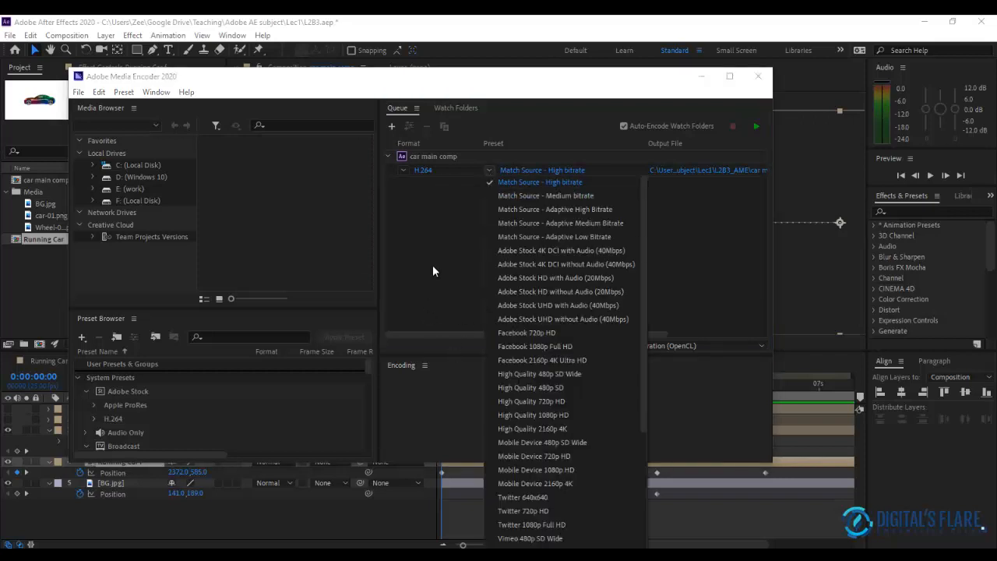
click(433, 271)
click(489, 171)
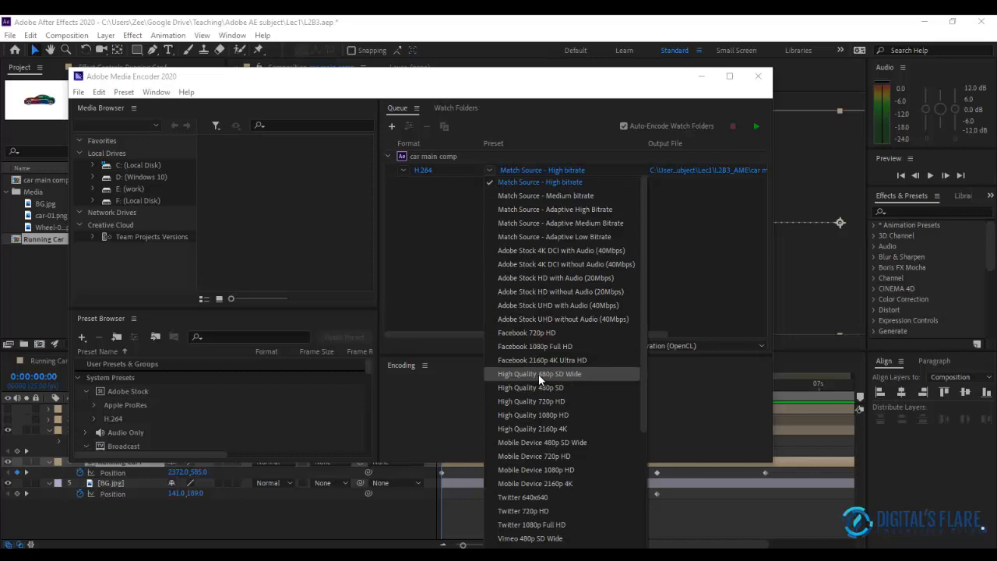
click(467, 281)
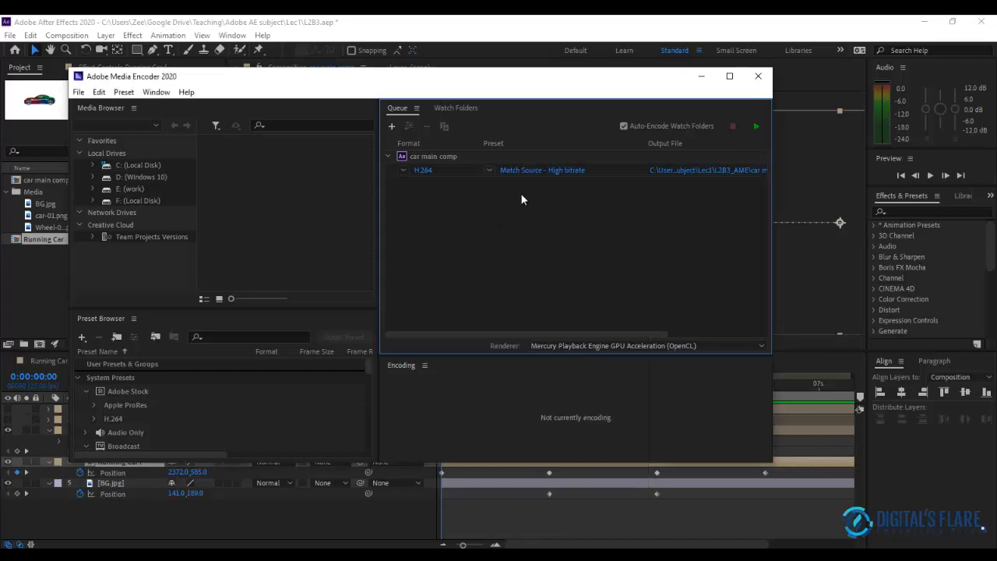
Step: Open the export settings of the queued car main comp and look through its presets
mouse_move(528, 177)
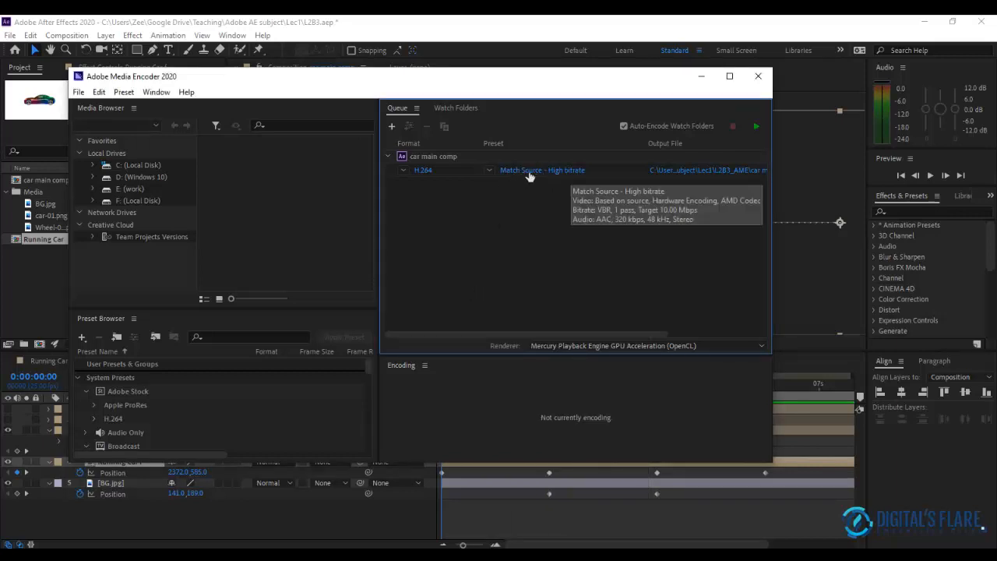
click(564, 171)
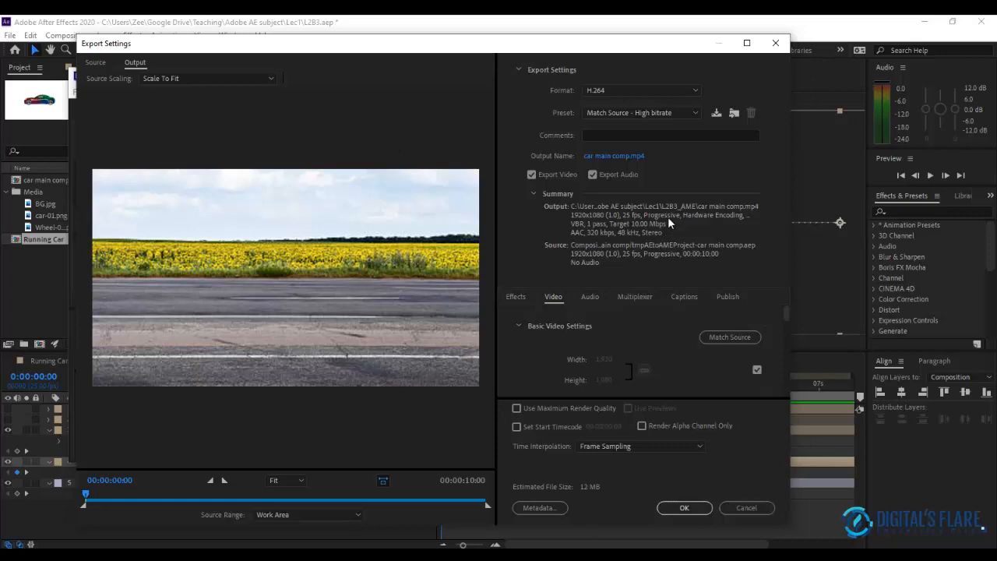
click(632, 112)
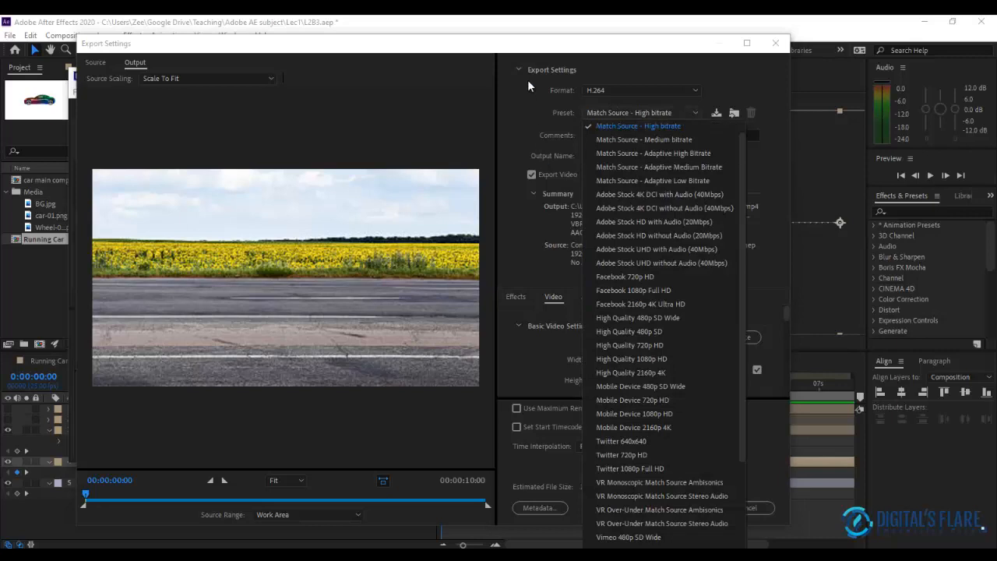
click(522, 103)
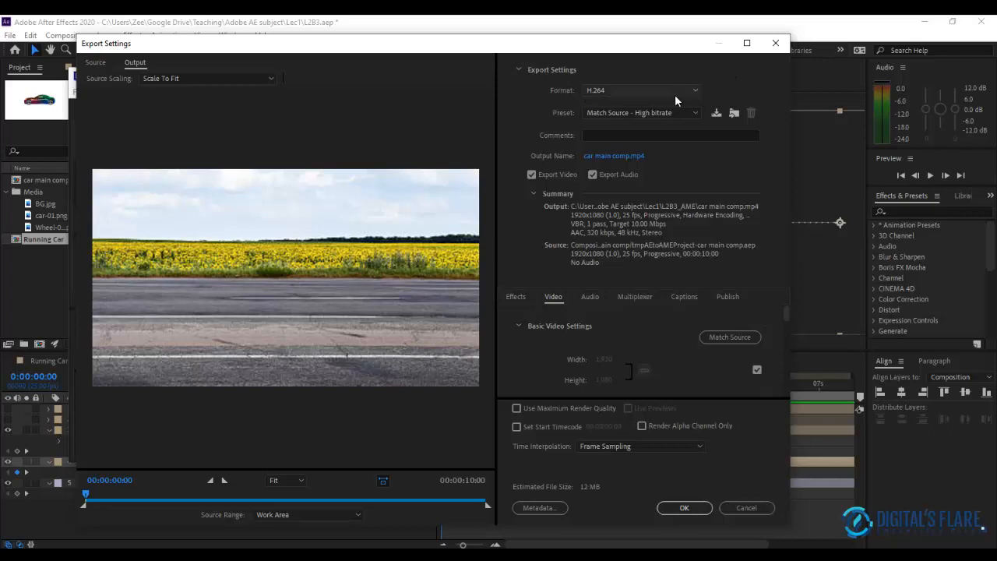
Step: Try the Facebook 720p HD preset and return to Match Source - High bitrate
click(696, 113)
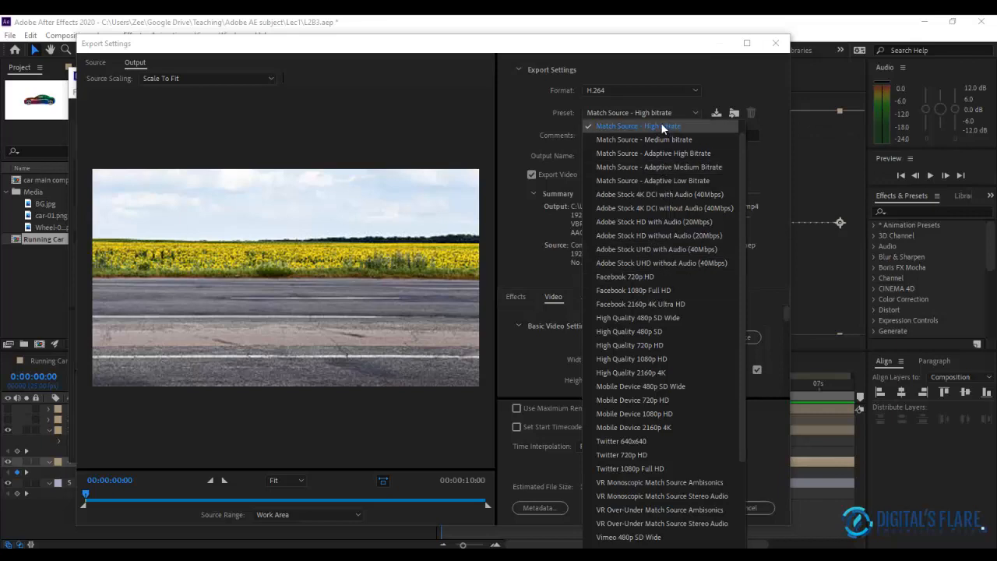
click(669, 276)
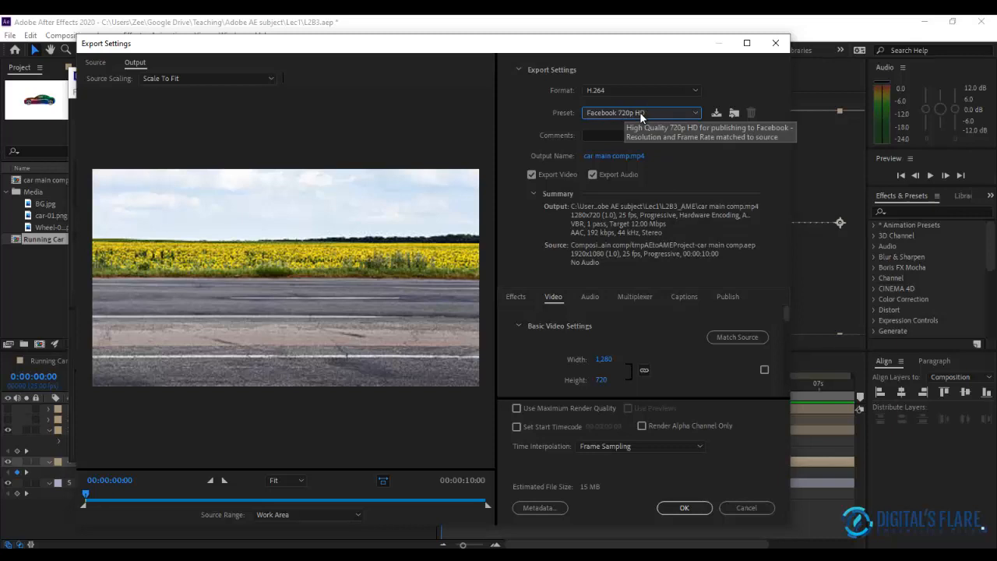
click(640, 114)
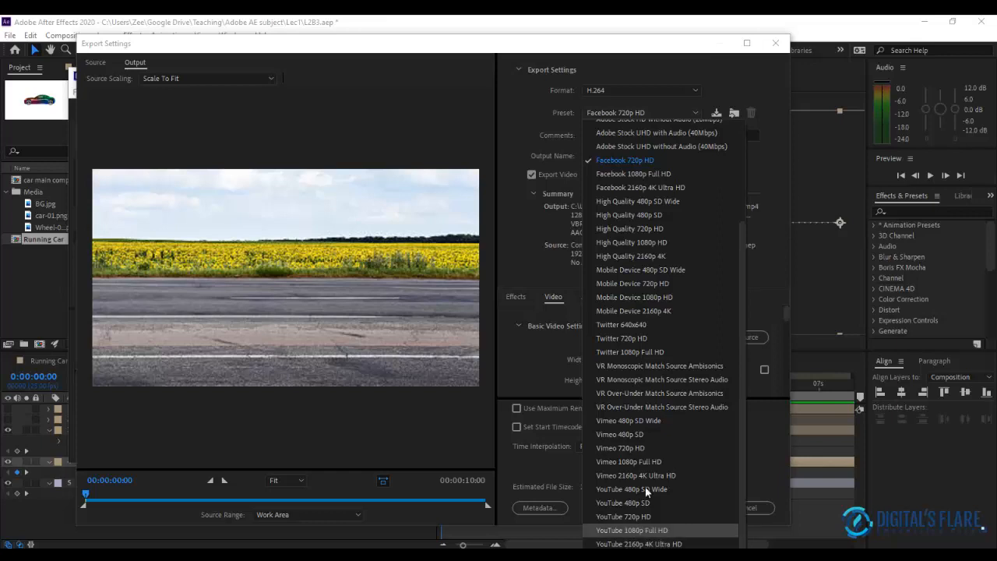
scroll(643, 198, up, 3)
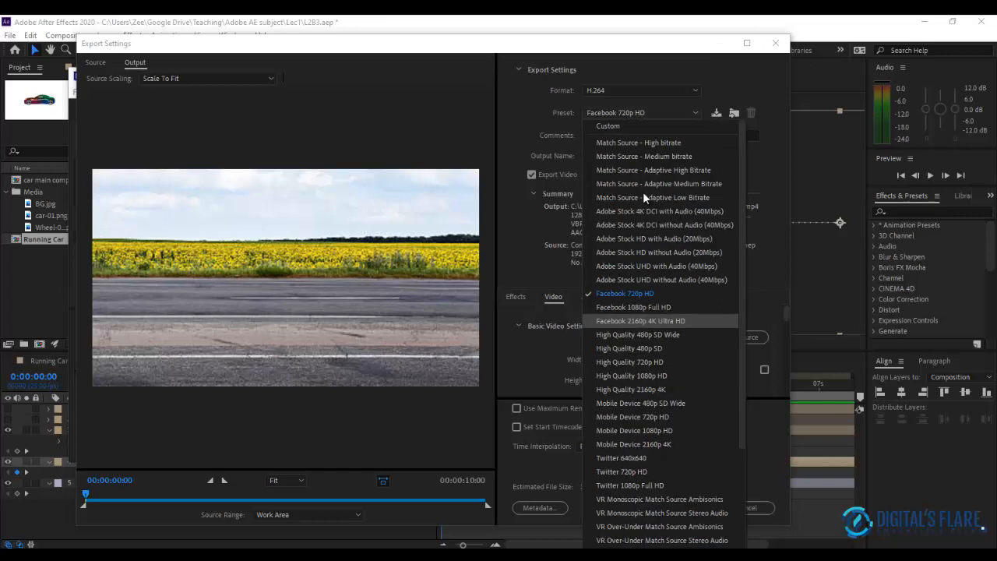
click(660, 144)
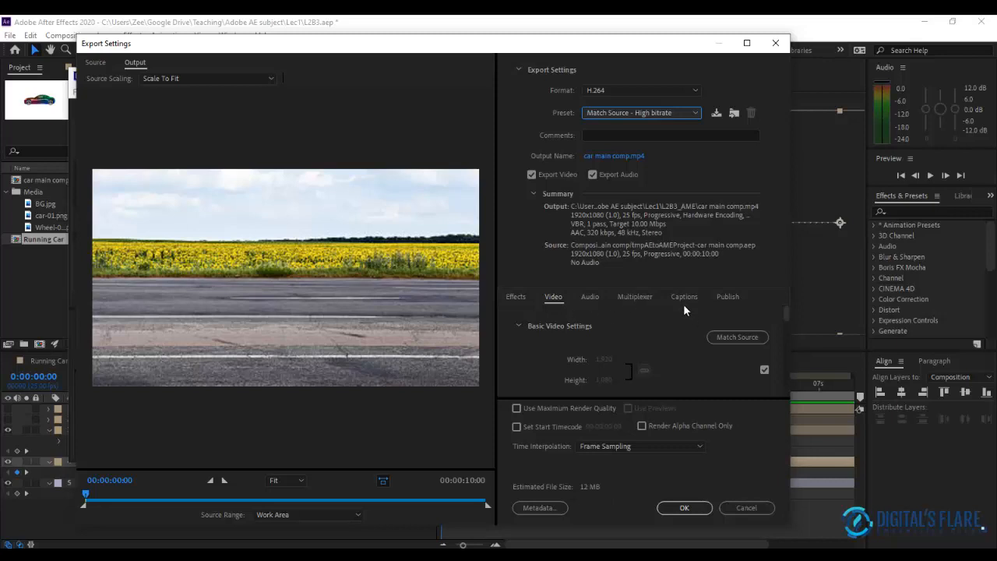
Step: Enable Use Maximum Render Quality and keep the bitrate encoding at VBR, 1 pass
scroll(684, 311, down, 3)
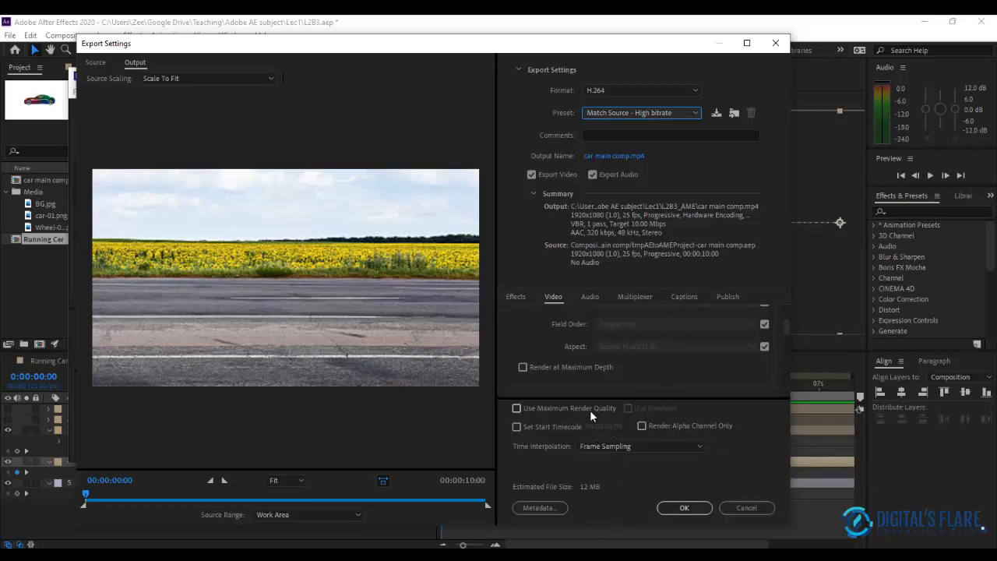
click(517, 409)
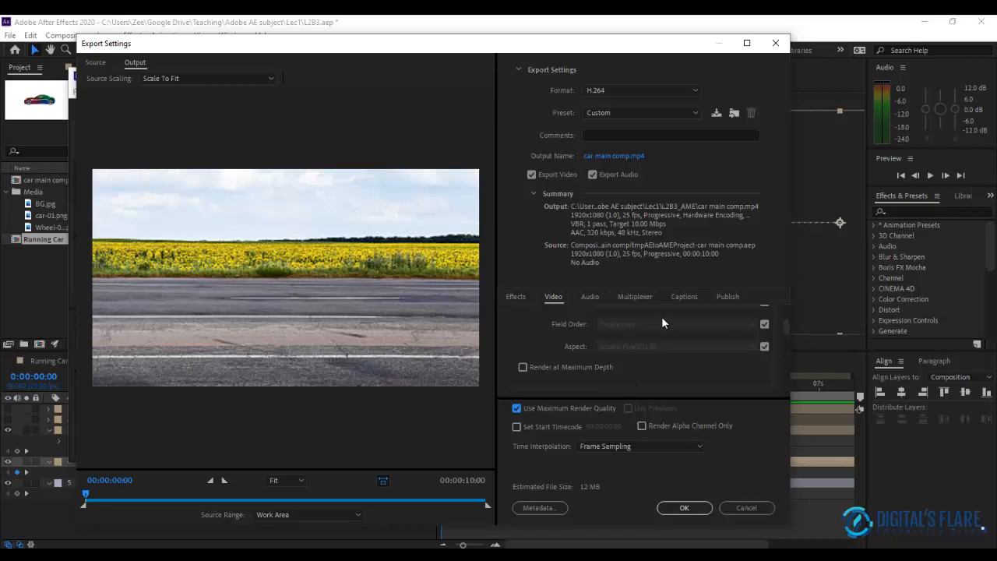
scroll(663, 323, down, 4)
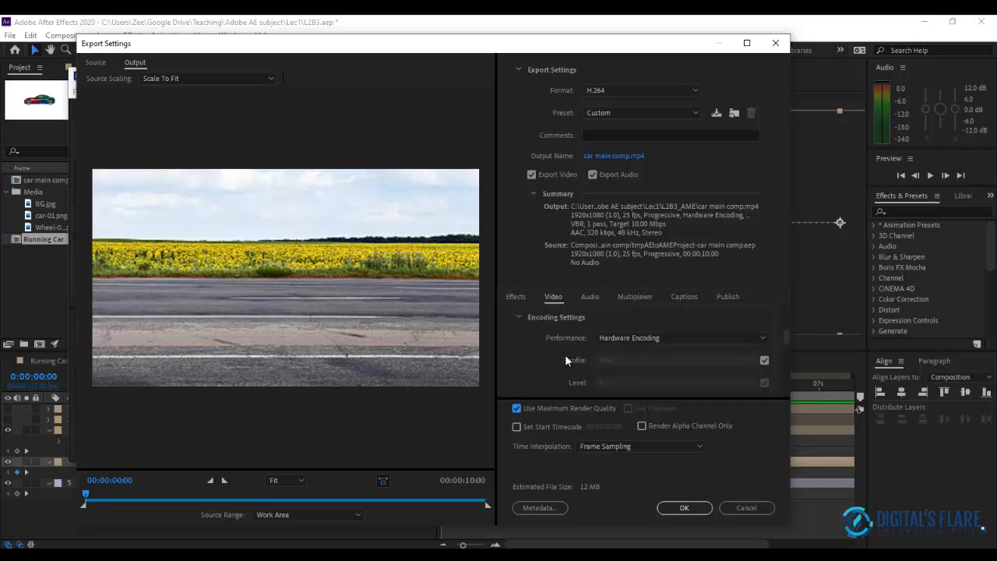
scroll(538, 364, down, 2)
scroll(538, 364, down, 5)
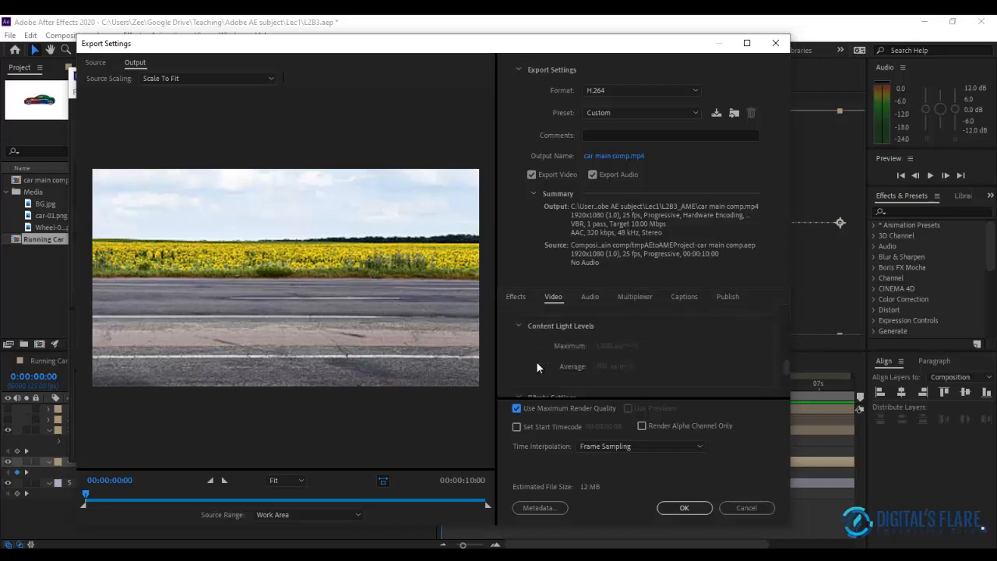
scroll(537, 366, down, 2)
scroll(545, 358, up, 2)
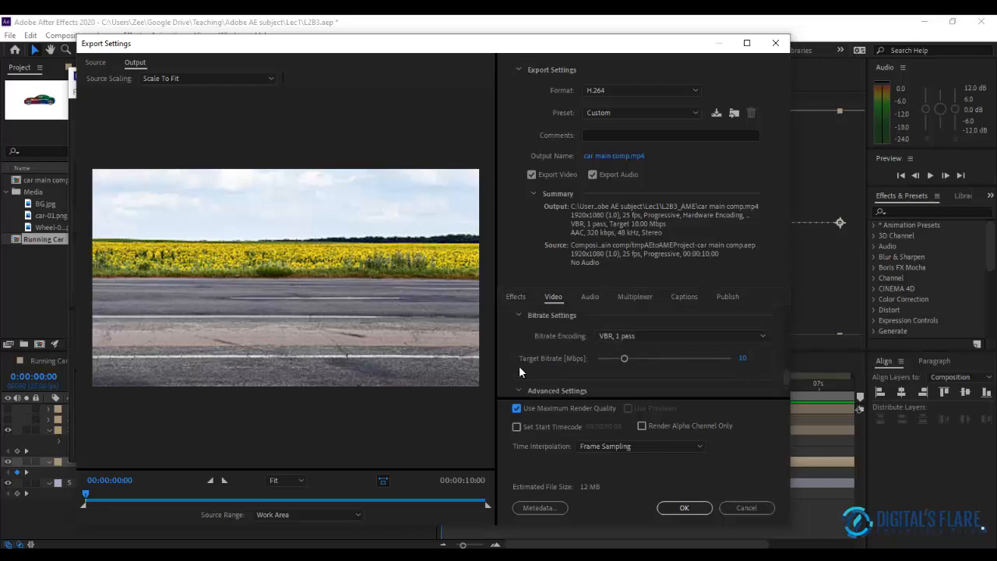
click(705, 338)
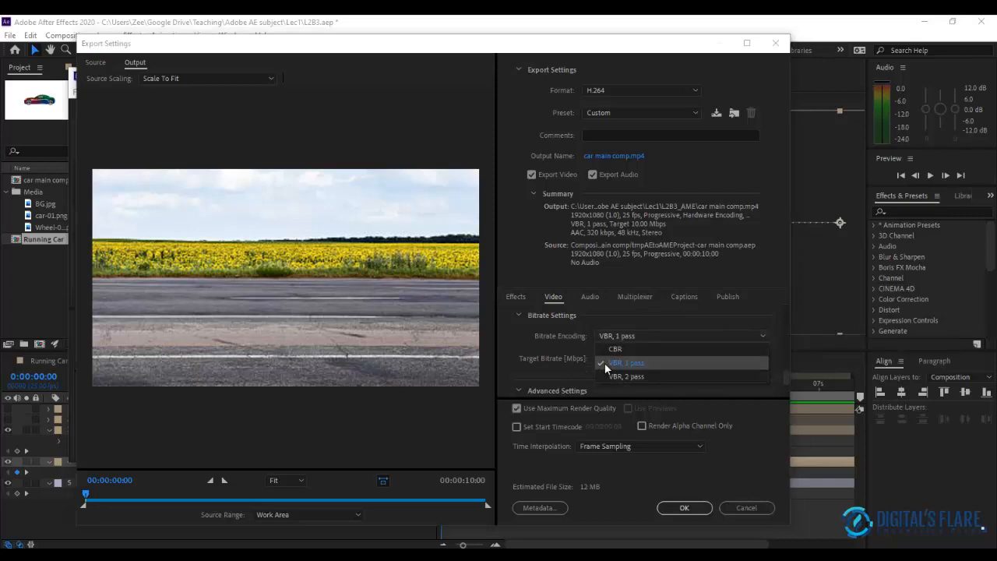
click(640, 364)
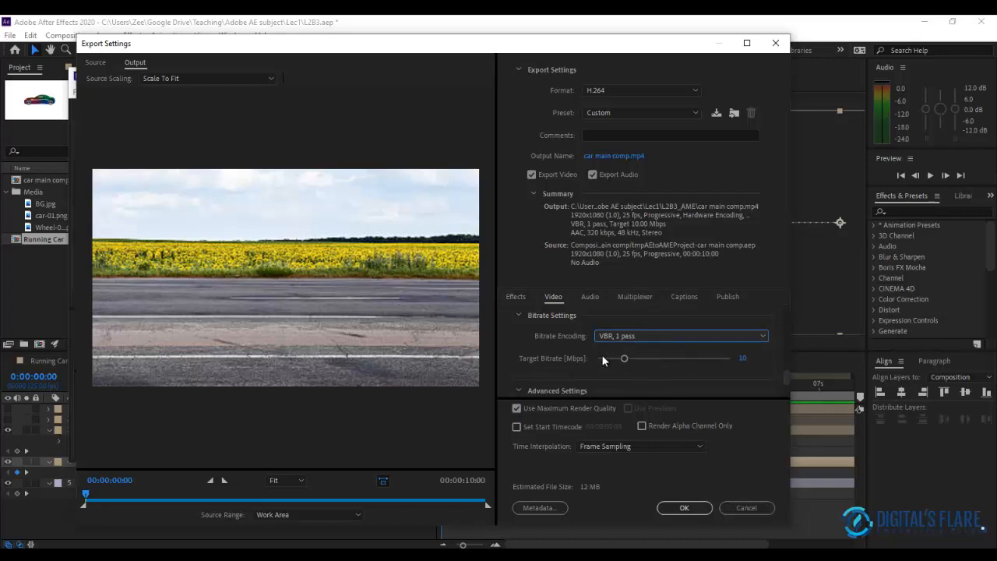
Step: Lower the target bitrate, trying 3.88 Mbps among other low values, and accept the export settings
drag(623, 363, 611, 363)
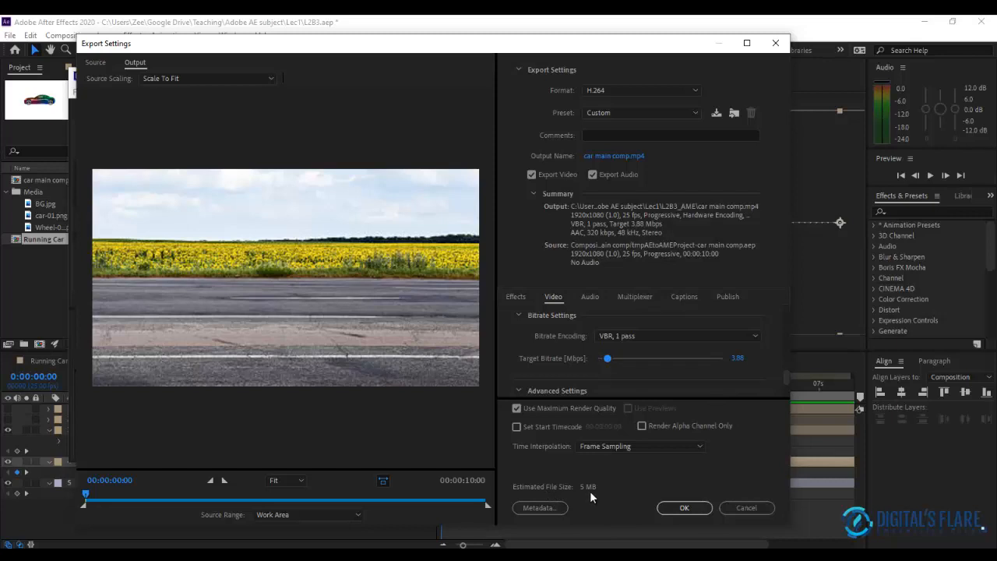
drag(608, 359, 598, 361)
drag(606, 359, 608, 363)
click(739, 360)
click(770, 427)
click(684, 511)
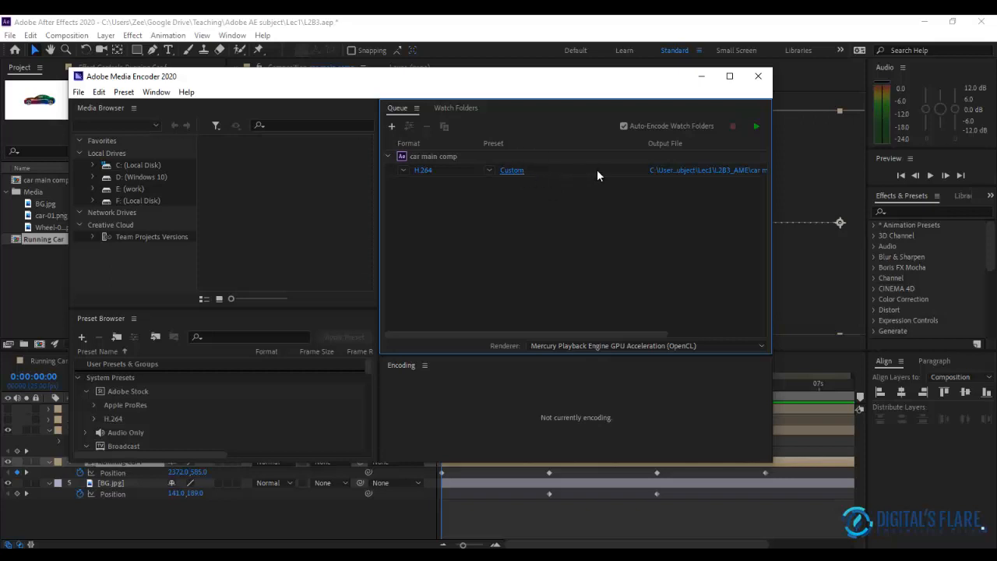
Step: Set the queued comp's output file to car main comp2.mp4 in the Desktop folder
click(695, 170)
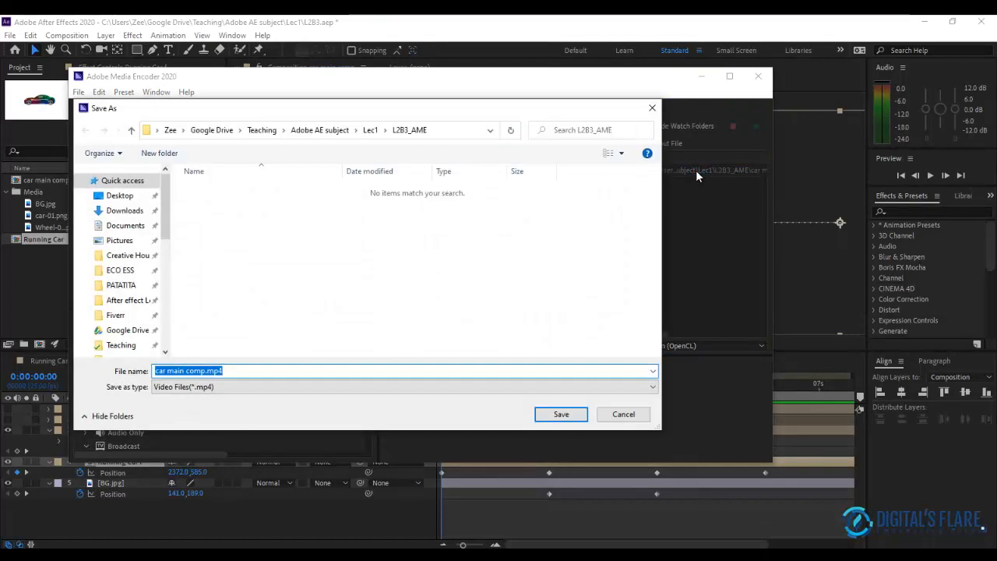
click(125, 197)
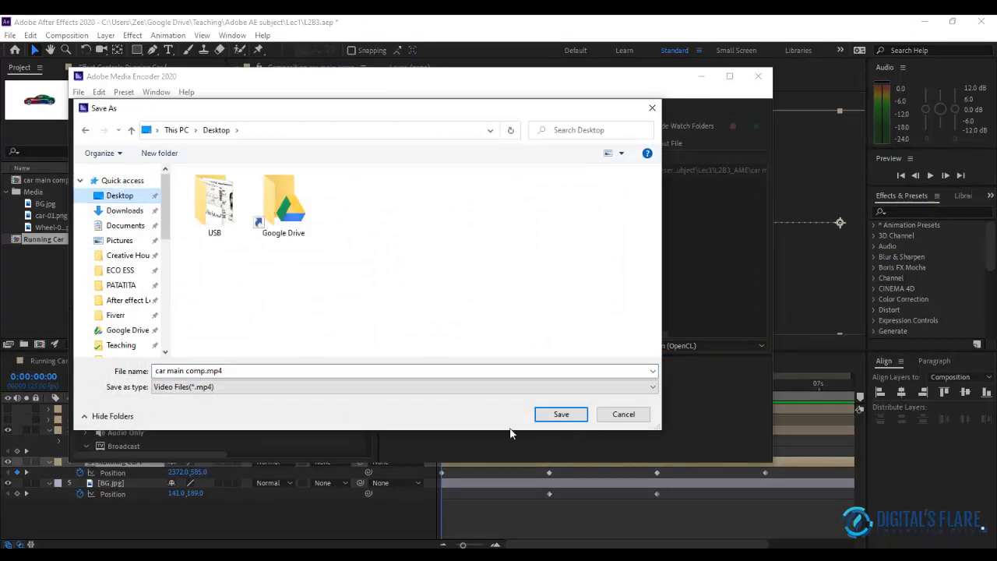
click(205, 373)
double_click(205, 374)
click(205, 372)
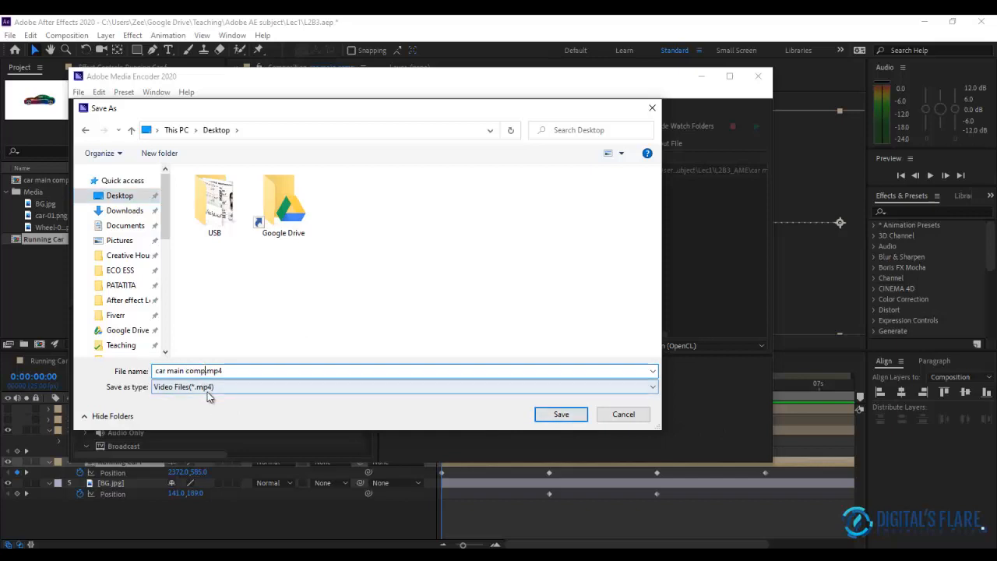
text(2)
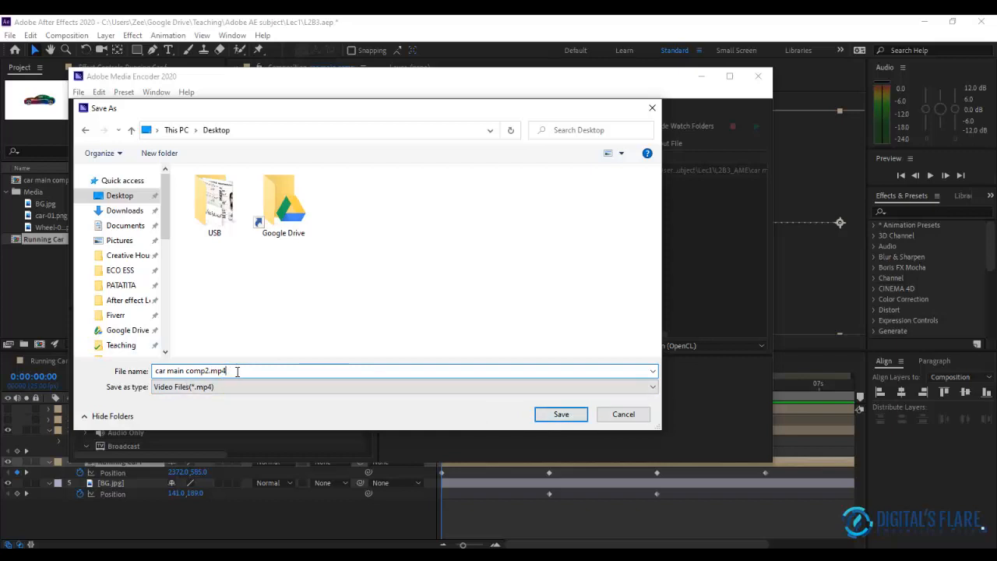
drag(226, 372, 214, 368)
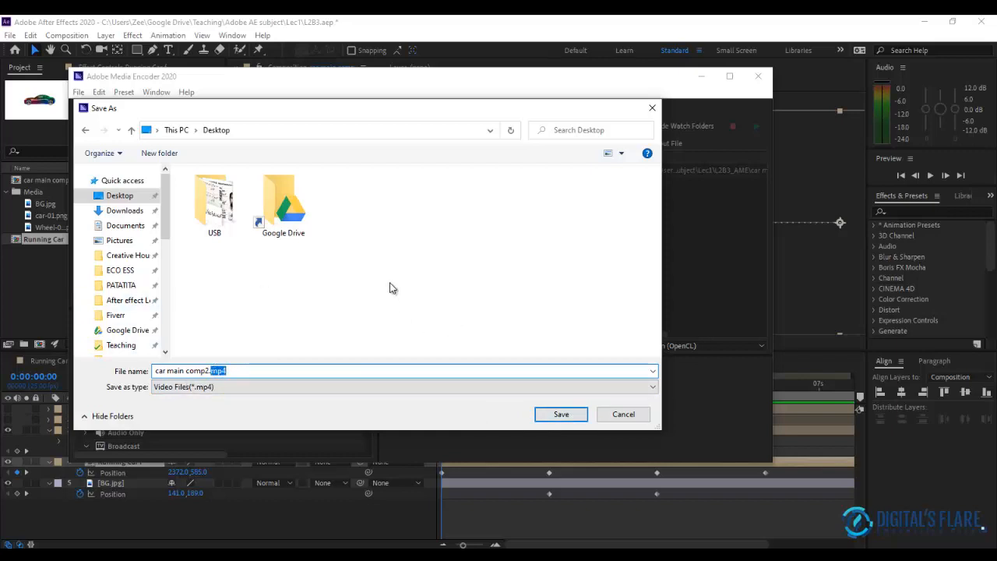
click(562, 419)
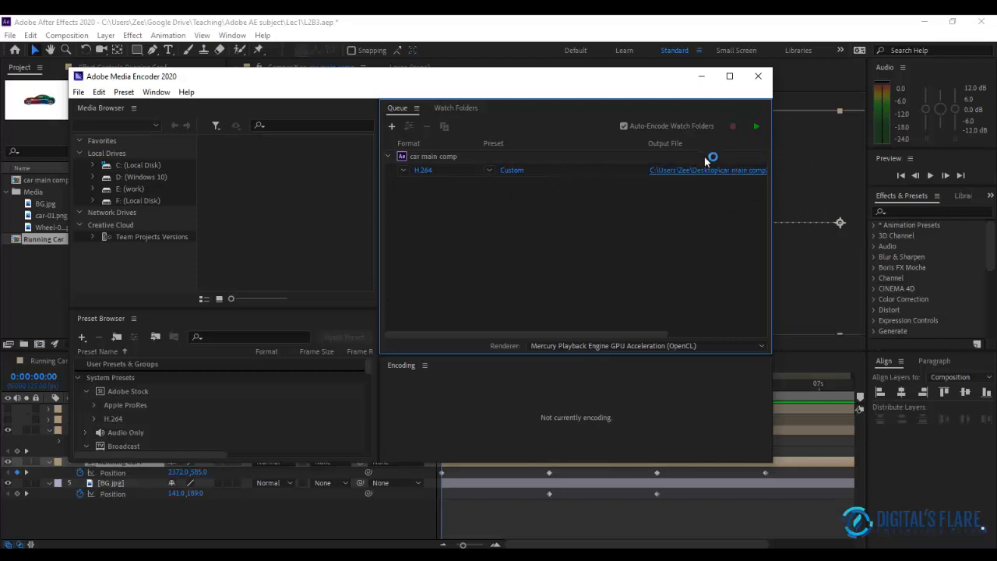
Step: Start encoding the queue, and minimize Media Encoder and After Effects to reach the rendered files on the Desktop
click(756, 126)
click(701, 76)
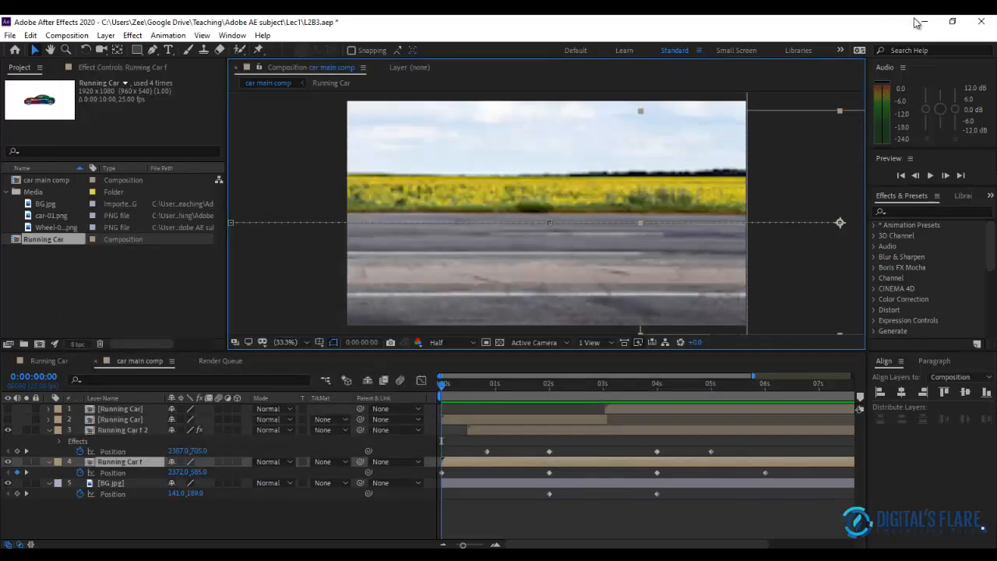
click(919, 21)
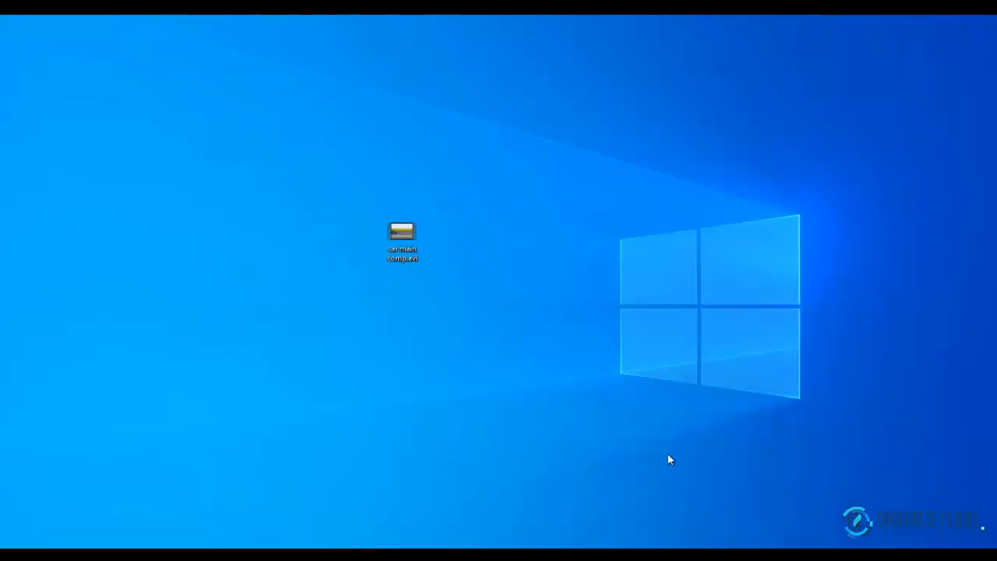
drag(518, 152, 519, 153)
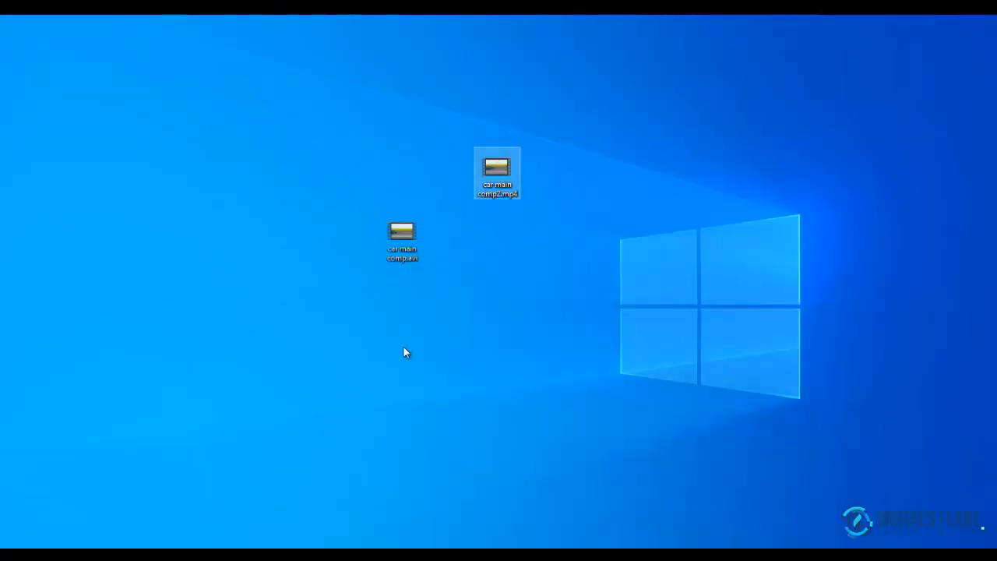
click(406, 258)
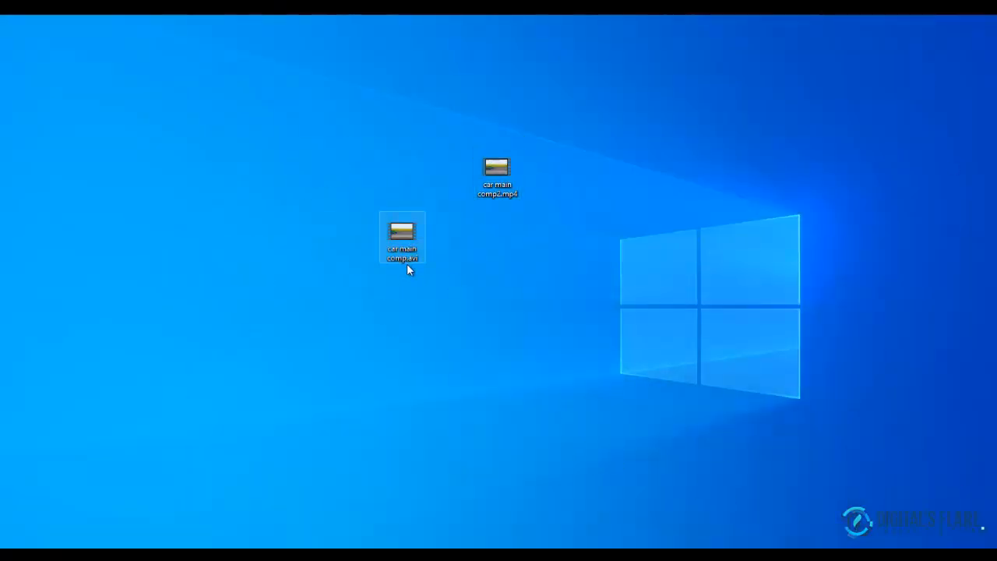
Step: Check the file size of car main comp2.mp4 in its properties and close them
click(497, 171)
right_click(496, 172)
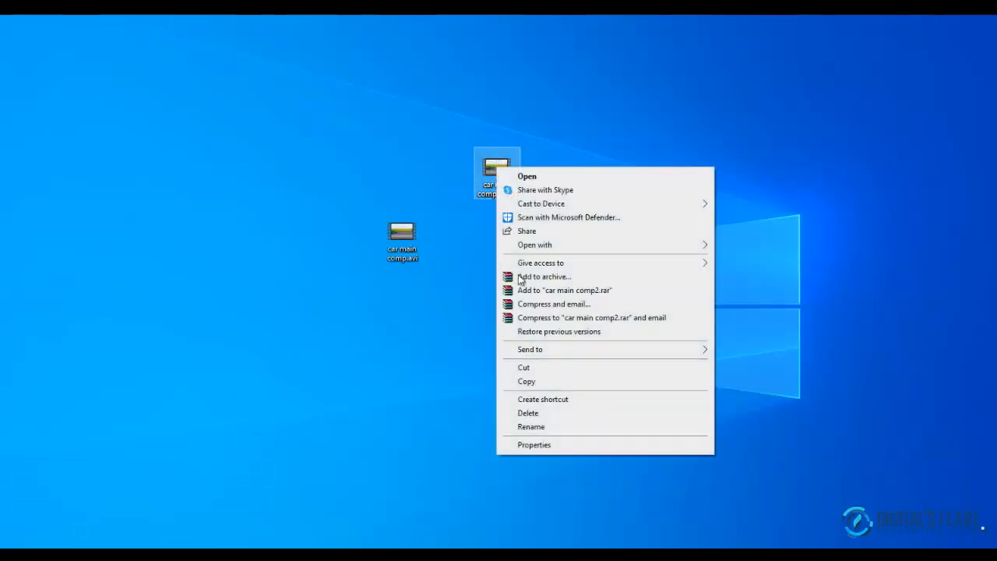
click(549, 445)
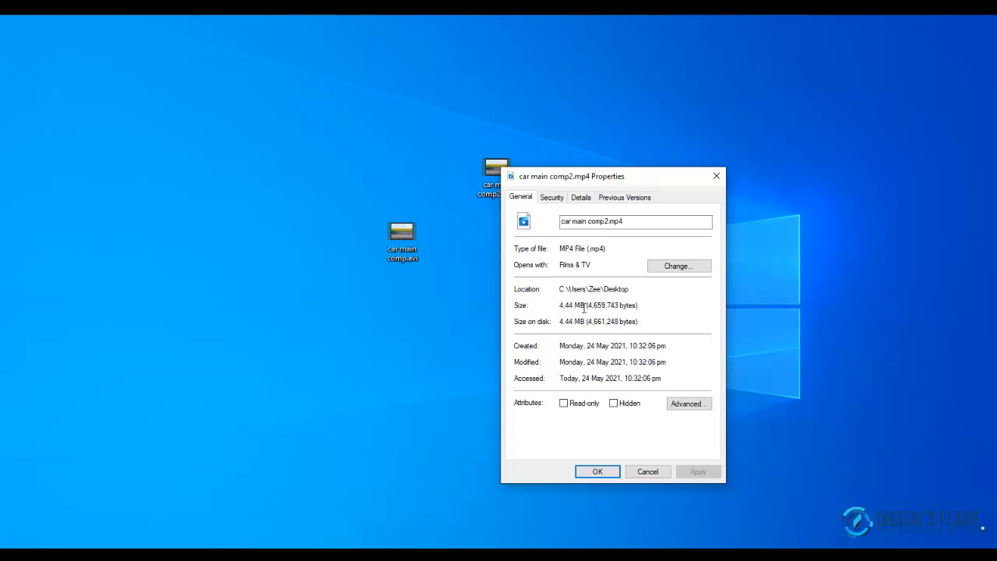
drag(561, 305, 585, 304)
click(719, 178)
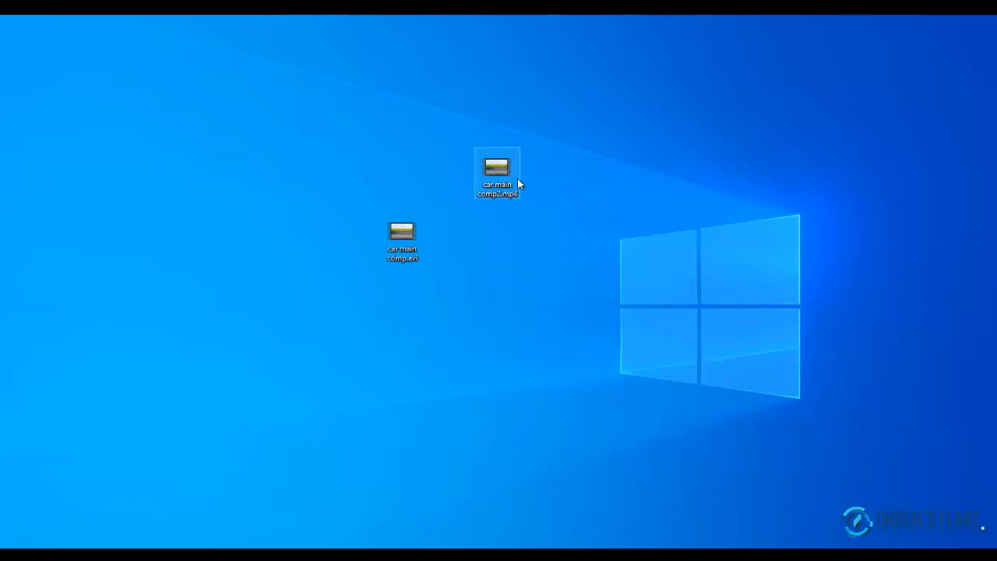
Step: Play car main comp2.mp4 in the video player, replay it, and close the player
double_click(517, 183)
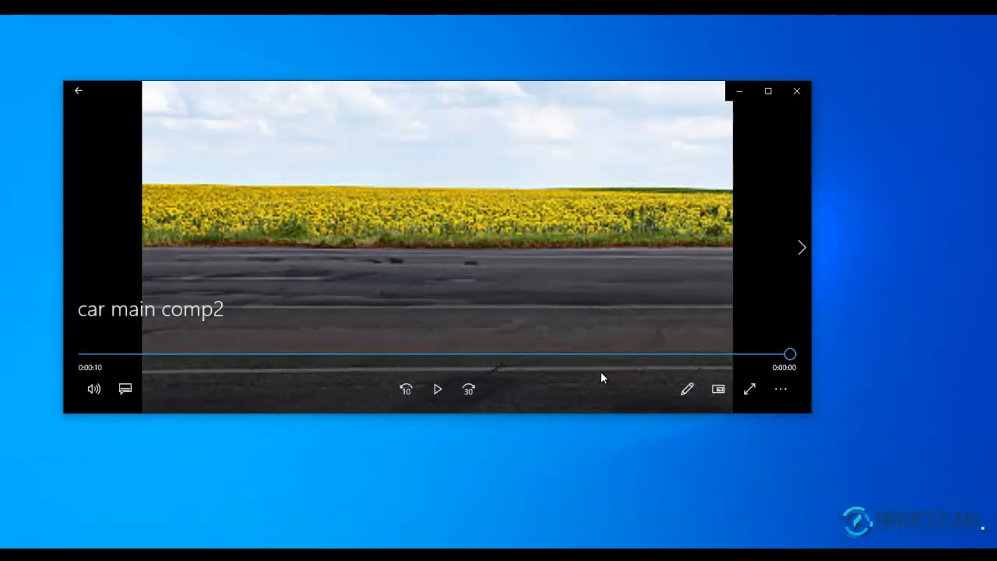
click(448, 396)
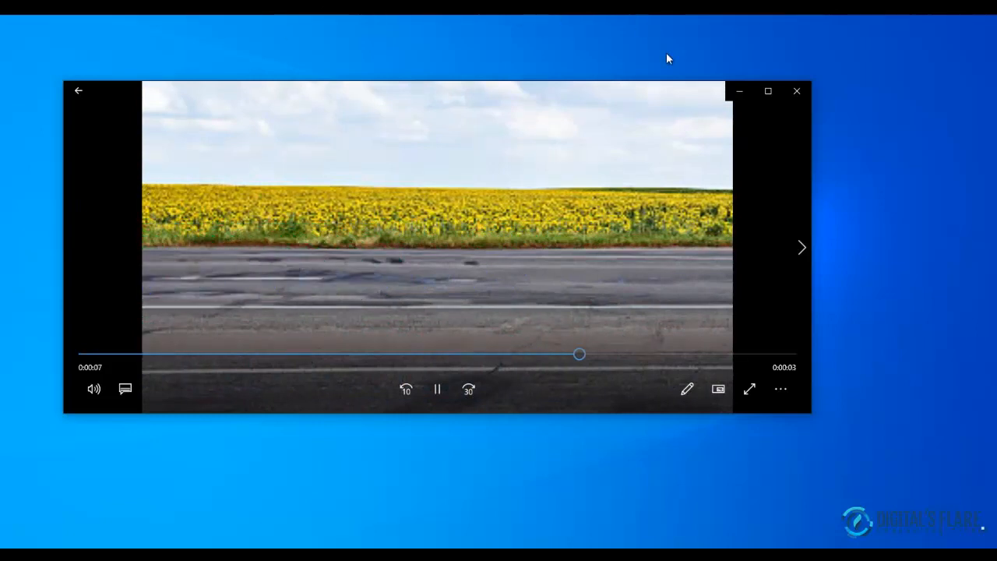
click(796, 92)
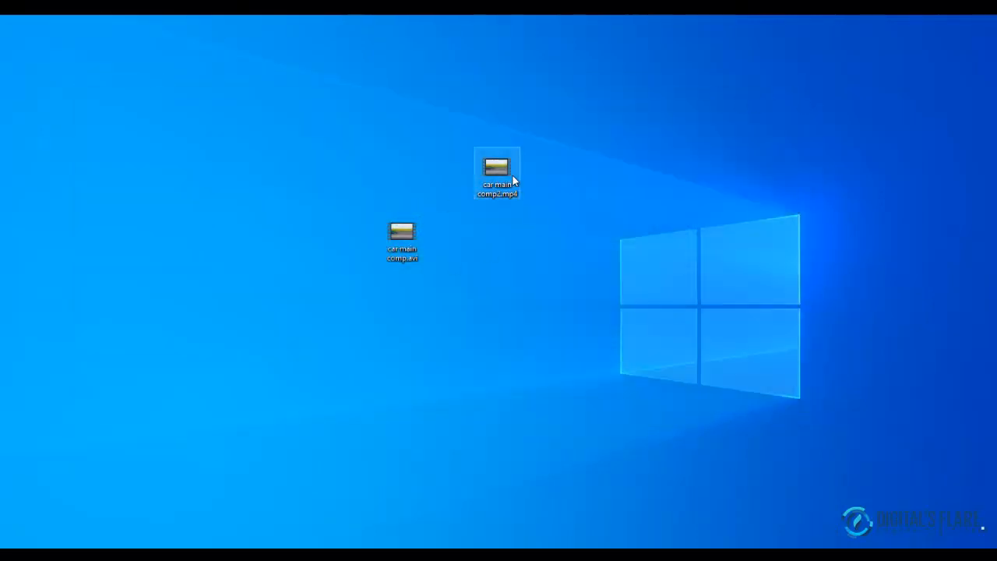
Step: Place car main comp2.mp4 above the AVI file on the Desktop and launch HandBrake from its shortcut
drag(511, 166, 421, 90)
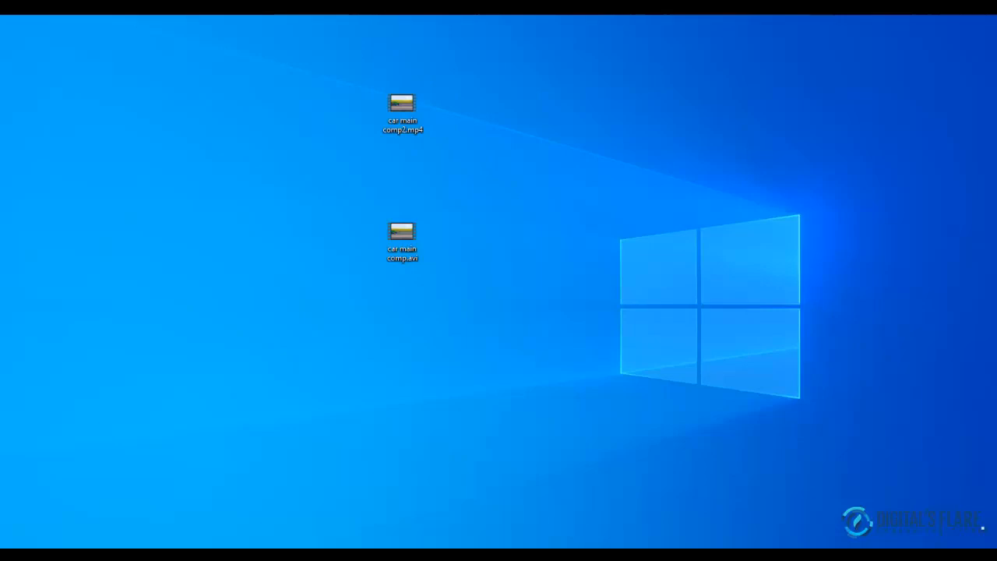
drag(408, 381, 257, 222)
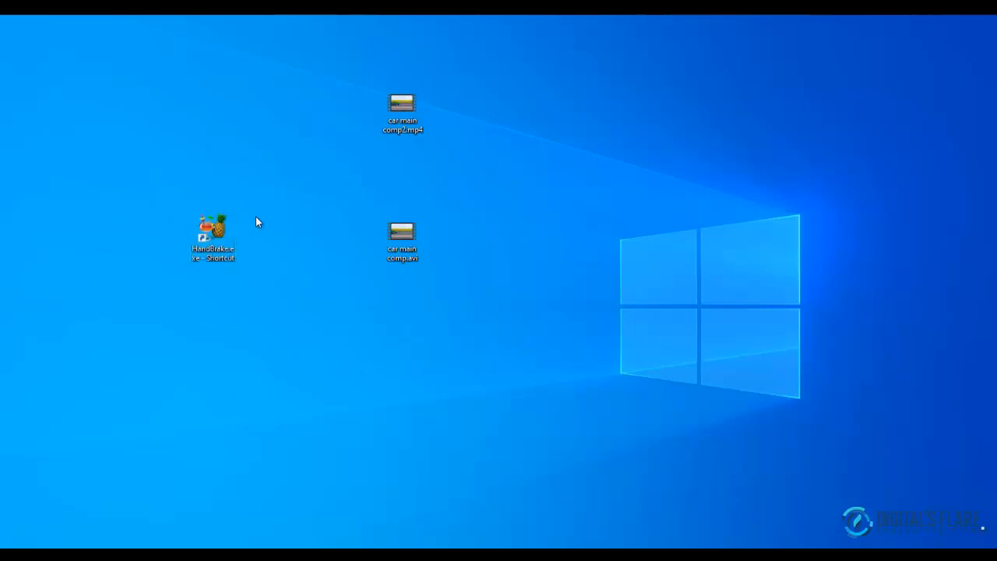
click(226, 260)
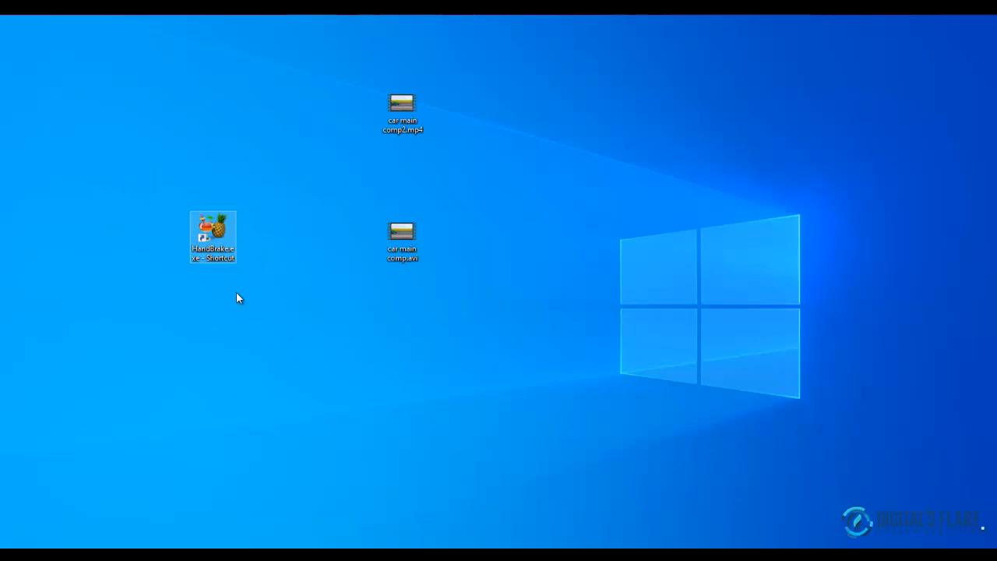
double_click(231, 232)
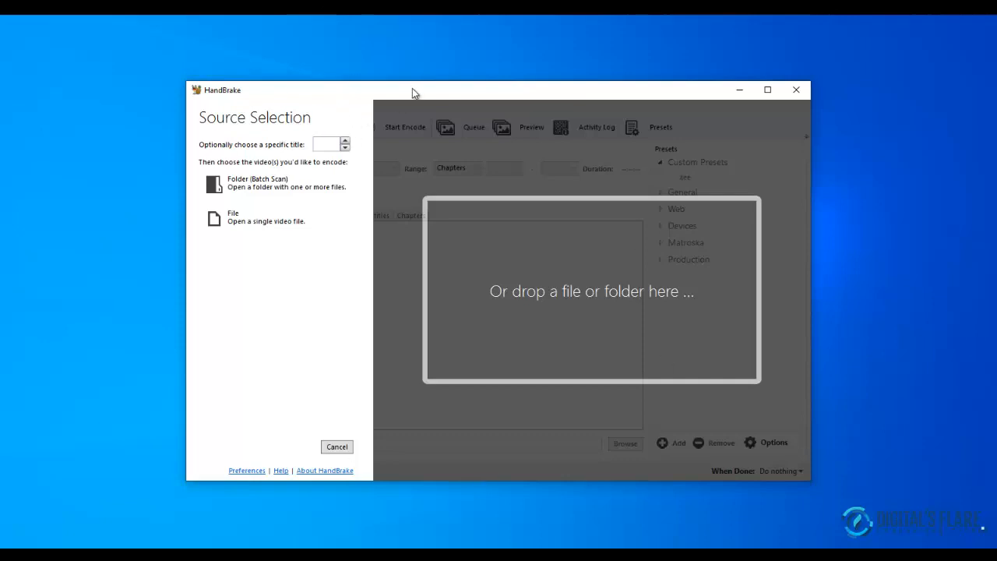
Step: Load car main comp2.mp4 from the Desktop into HandBrake as the source video
drag(412, 88, 300, 157)
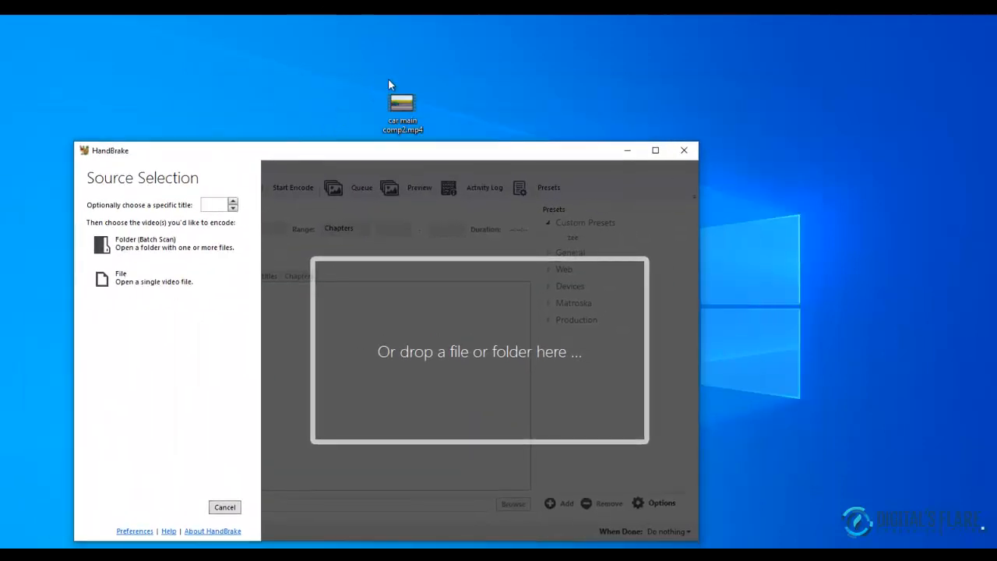
click(401, 103)
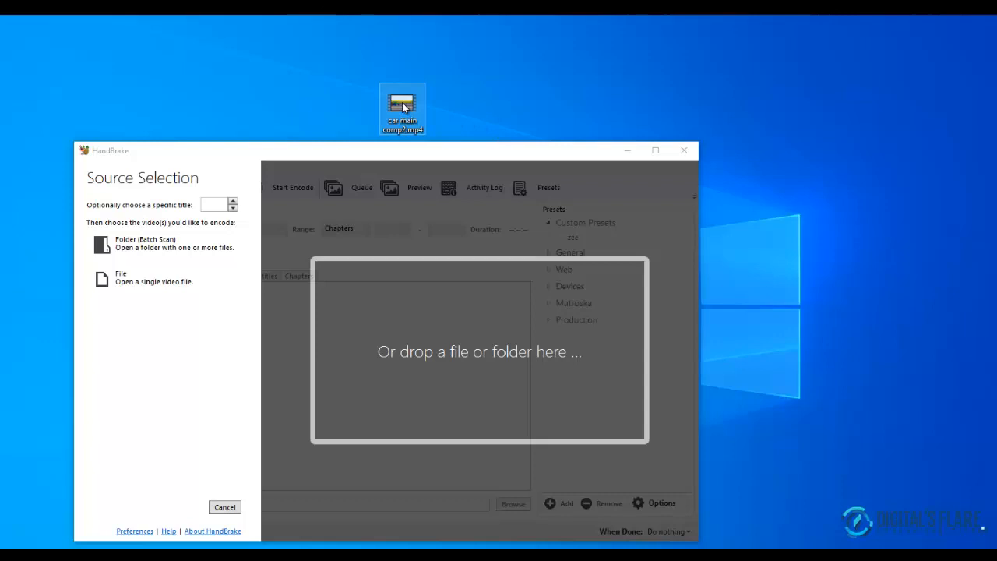
drag(403, 107, 503, 102)
drag(478, 306, 463, 361)
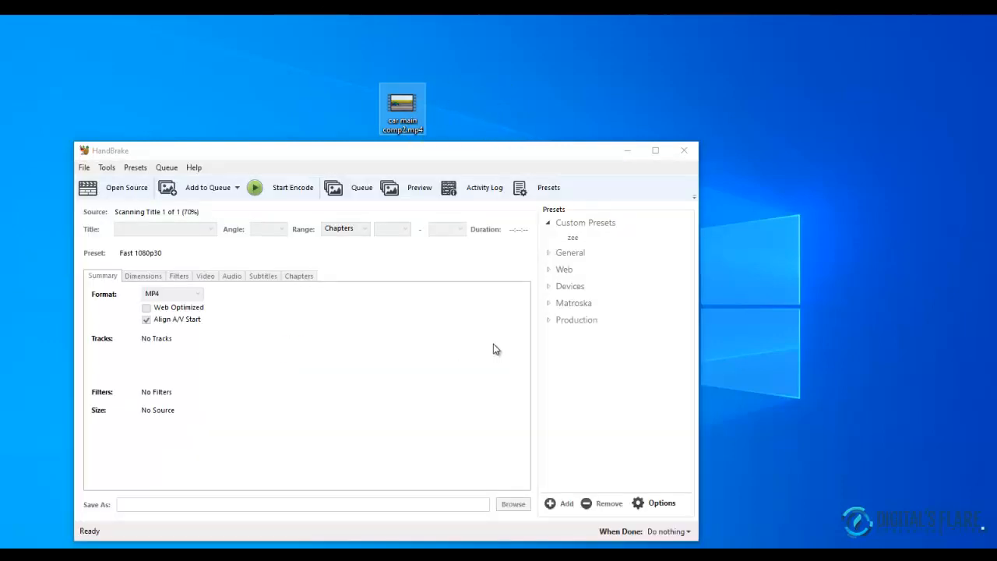
drag(430, 150, 464, 57)
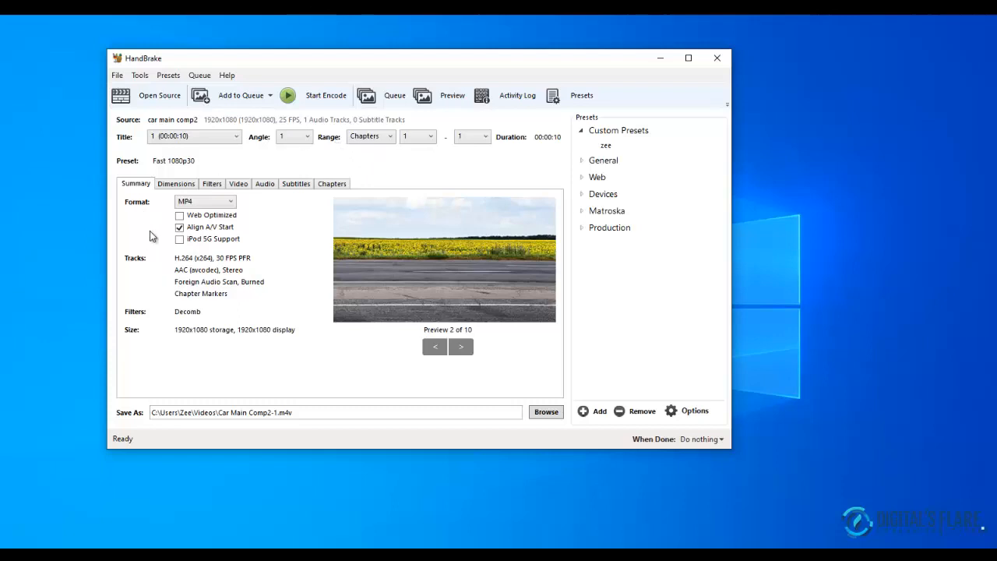
Step: Maximize HandBrake, apply the saved custom preset, and set the video's Constant Quality to RF 22
click(239, 186)
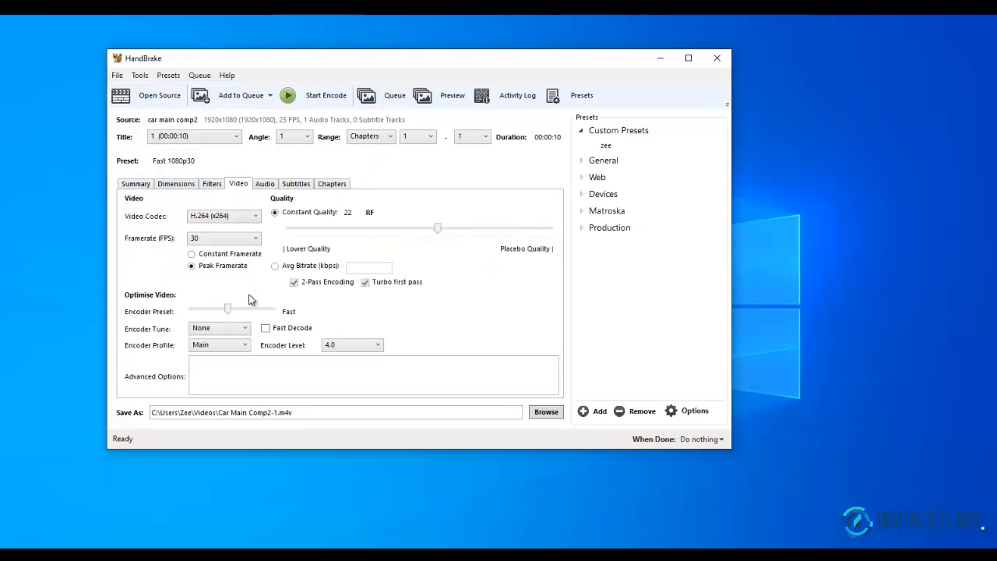
click(417, 232)
click(689, 58)
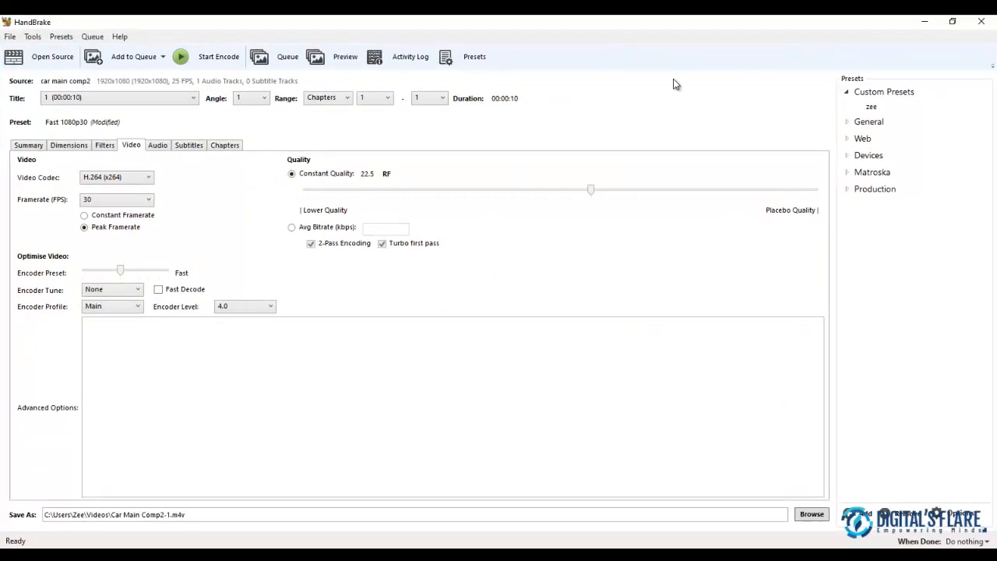
click(616, 195)
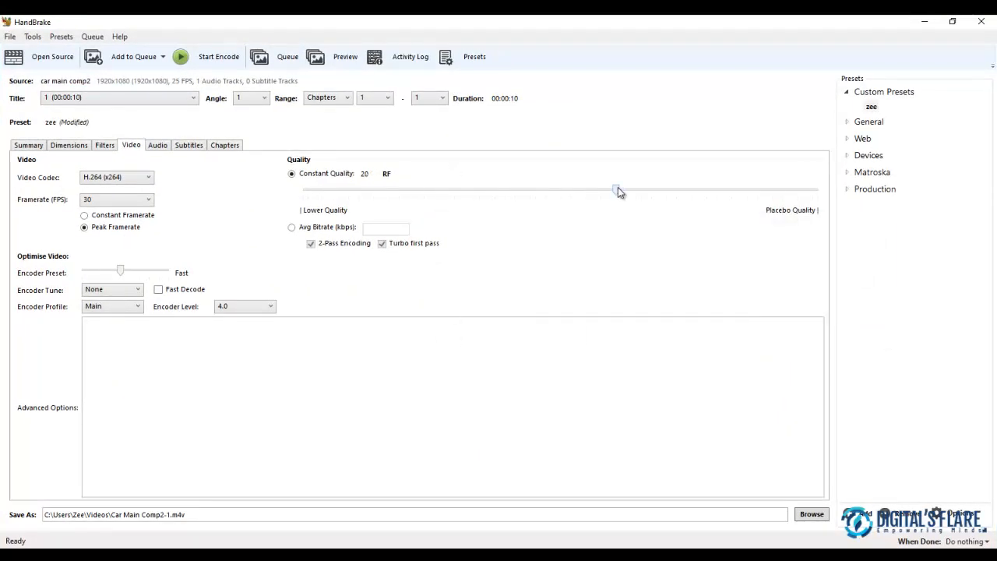
drag(636, 192, 616, 196)
mouse_move(618, 192)
mouse_down()
mouse_move(640, 196)
mouse_move(591, 197)
mouse_move(826, 210)
mouse_move(268, 204)
mouse_move(305, 189)
mouse_move(550, 209)
mouse_move(587, 209)
mouse_move(570, 190)
mouse_move(605, 193)
mouse_up()
Step: Set the output file to Car Main Comp2-1.m4v on the Desktop and start the encode
click(812, 514)
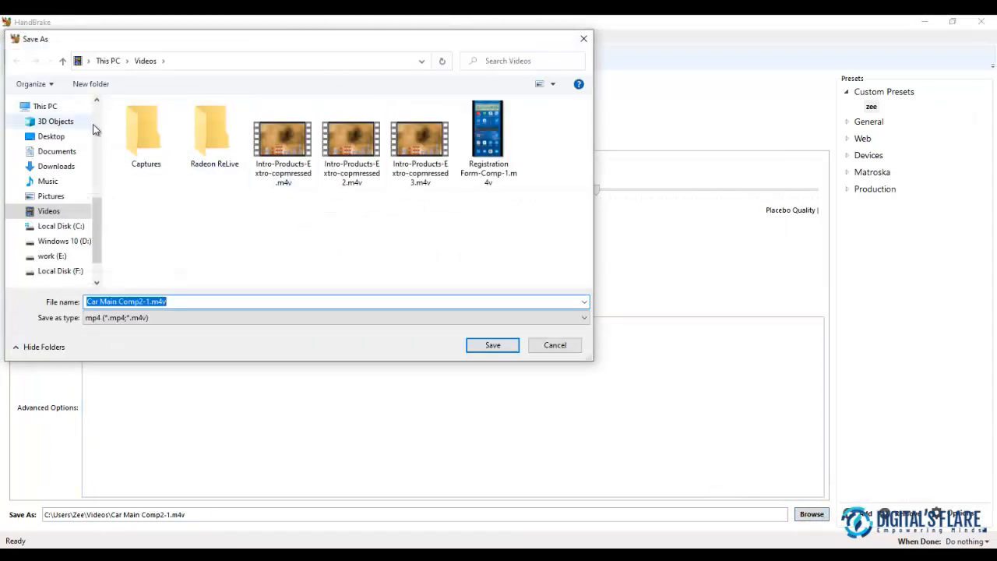
scroll(63, 176, down, 2)
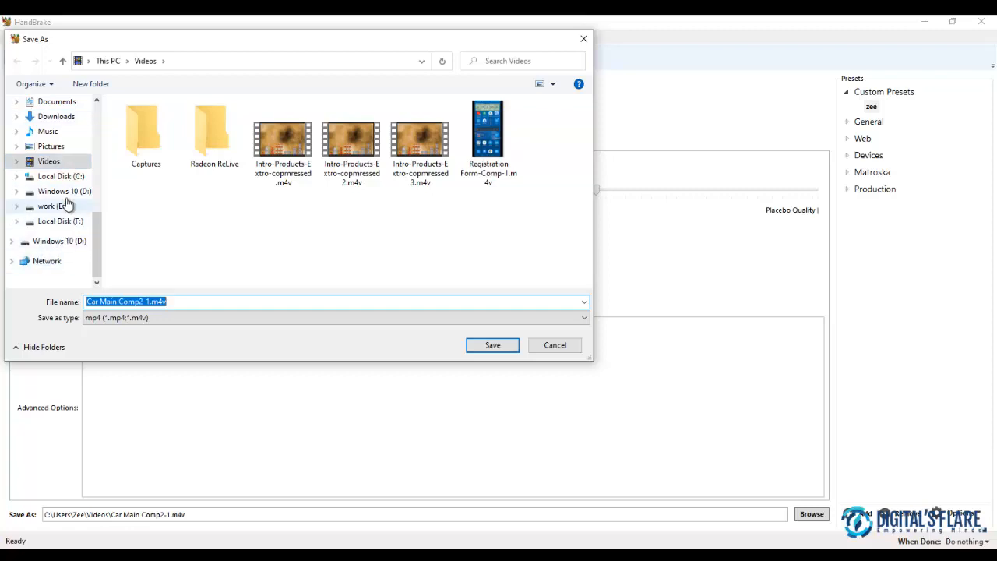
scroll(66, 204, up, 4)
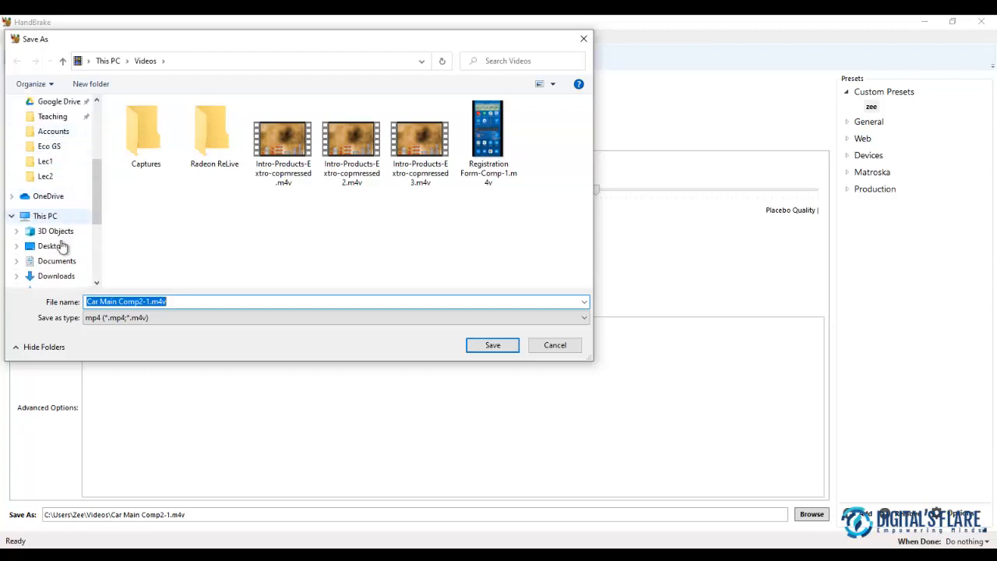
scroll(63, 234, up, 3)
scroll(67, 117, down, 1)
scroll(71, 136, up, 1)
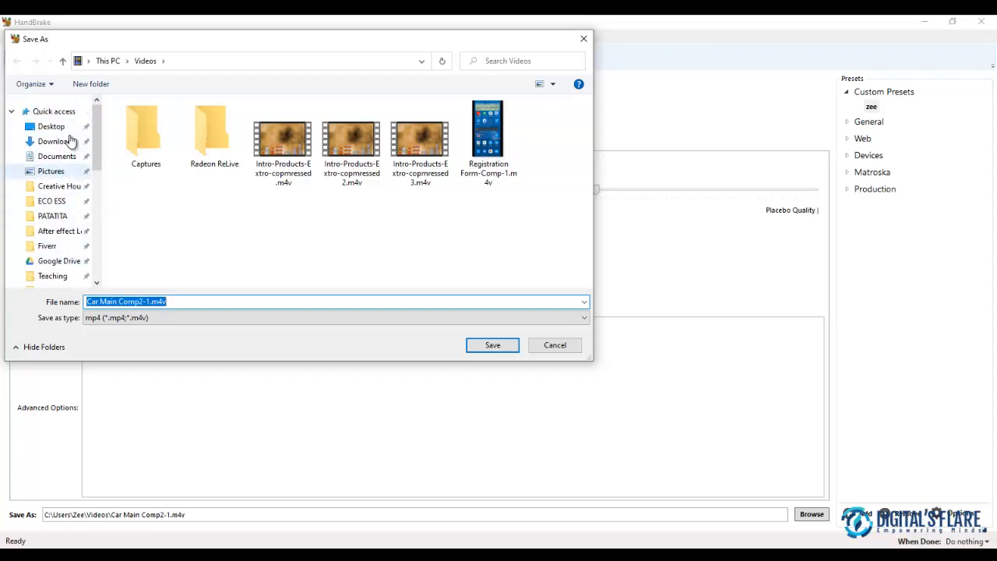
click(67, 128)
click(142, 300)
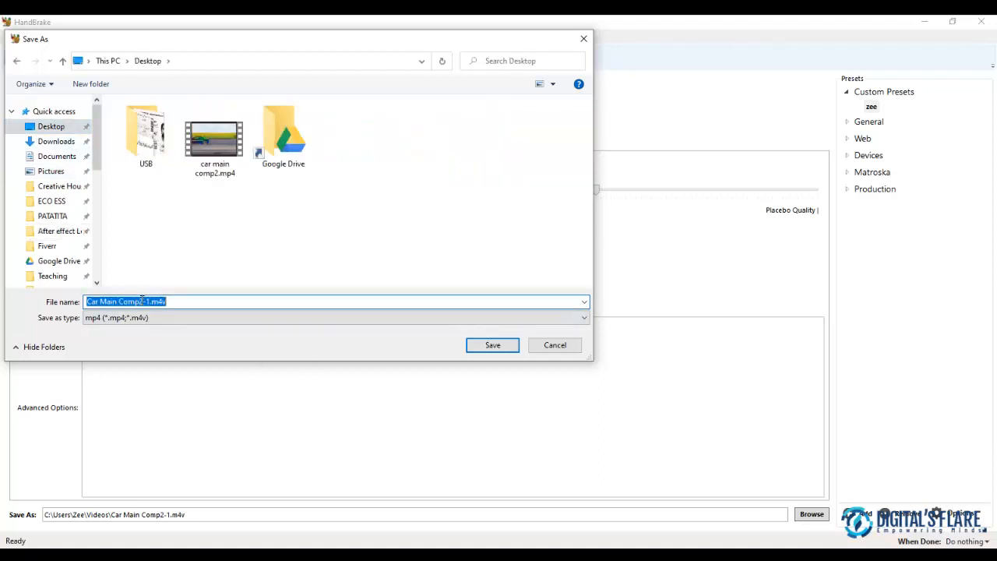
click(146, 301)
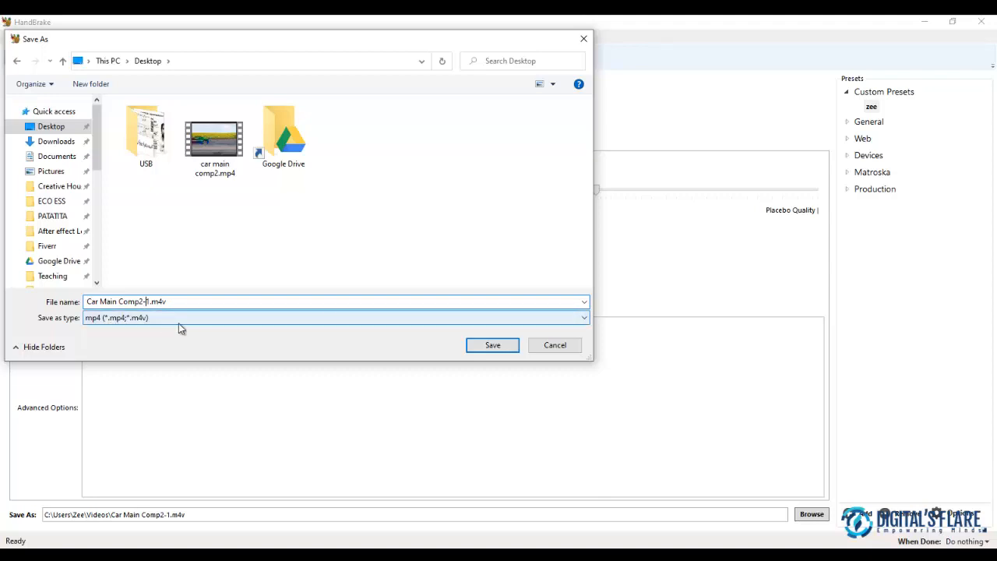
click(493, 346)
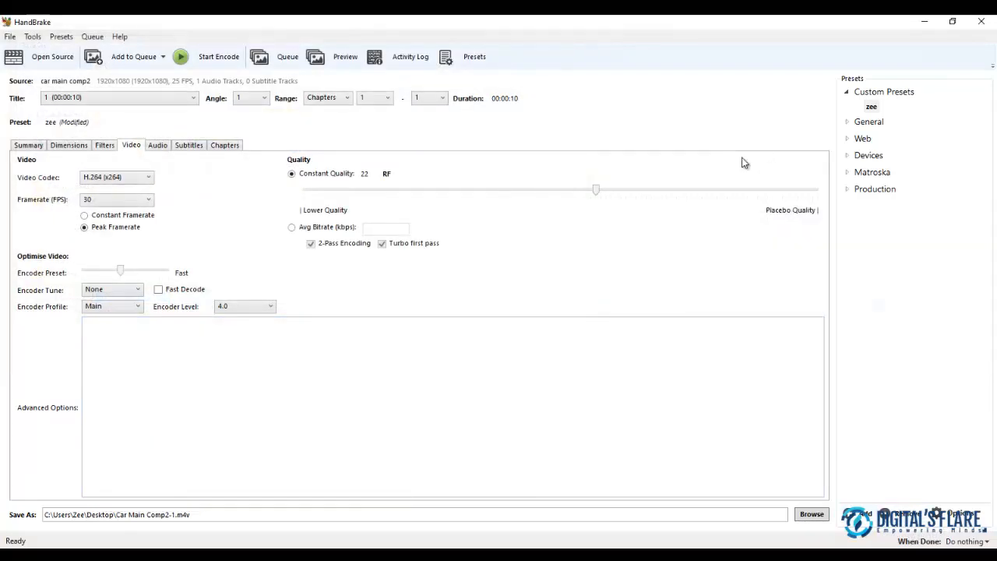
click(219, 70)
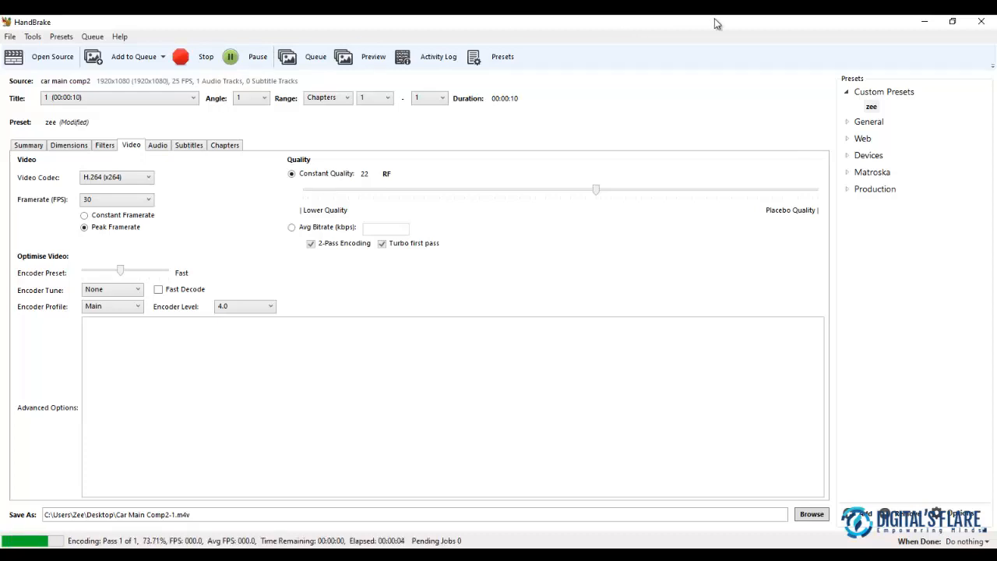
Step: Restore HandBrake to a smaller window, minimize it, and place Car Main Comp2-1.m4v beside car main comp2.mp4 on the Desktop
click(953, 22)
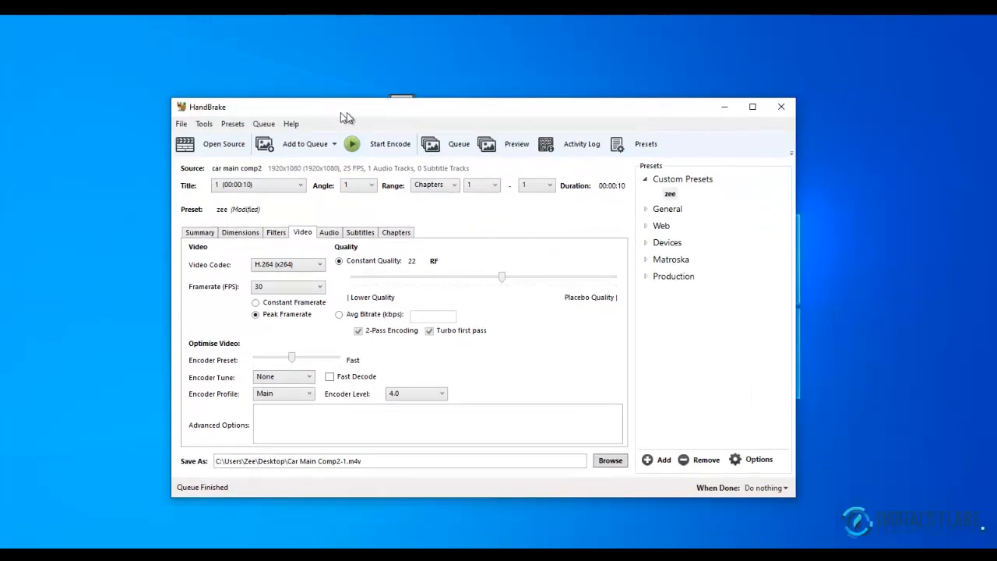
drag(342, 113, 460, 110)
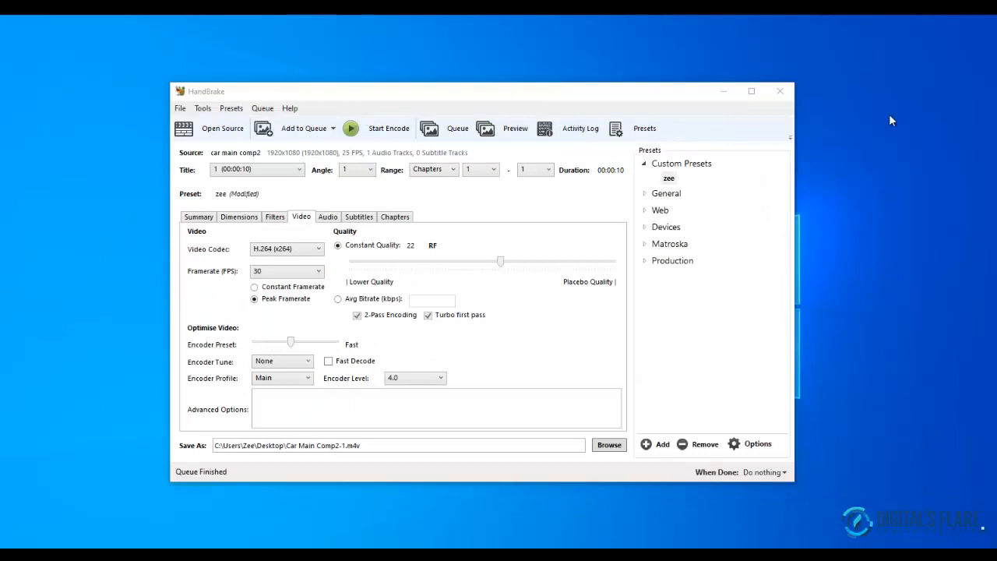
click(722, 93)
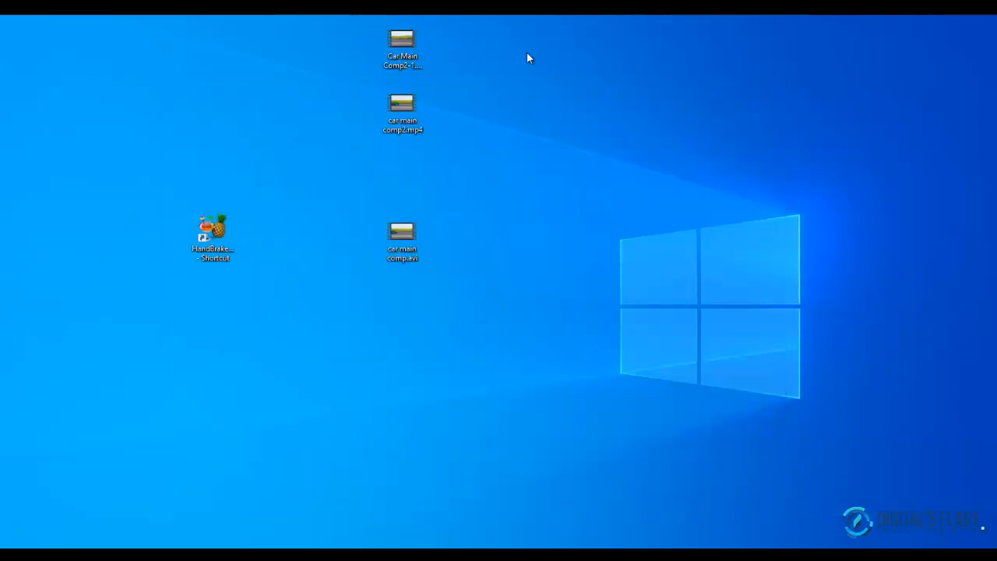
drag(416, 49, 300, 83)
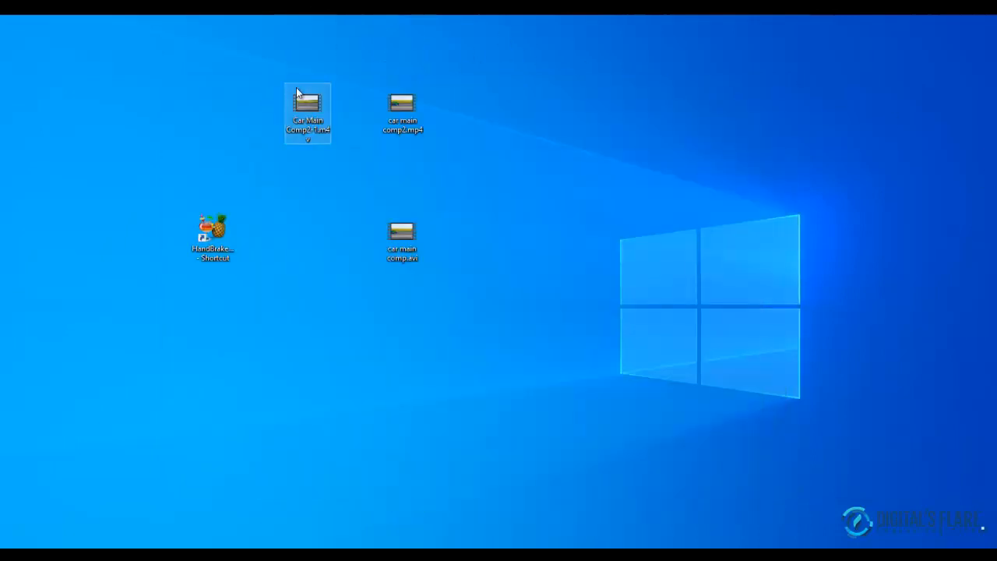
Step: Check the file size of Car Main Comp2-1.m4v in its properties, then close them
right_click(296, 88)
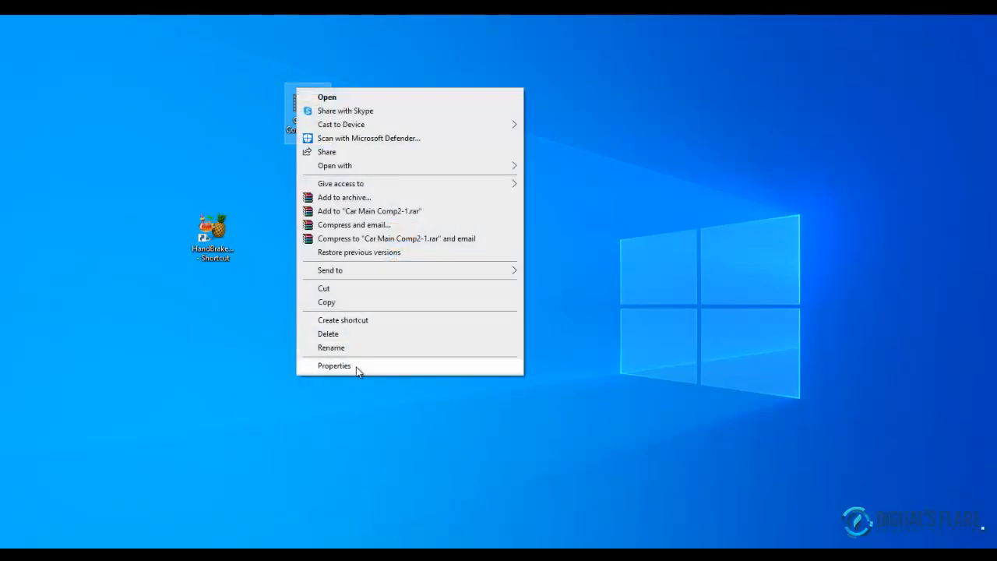
click(356, 367)
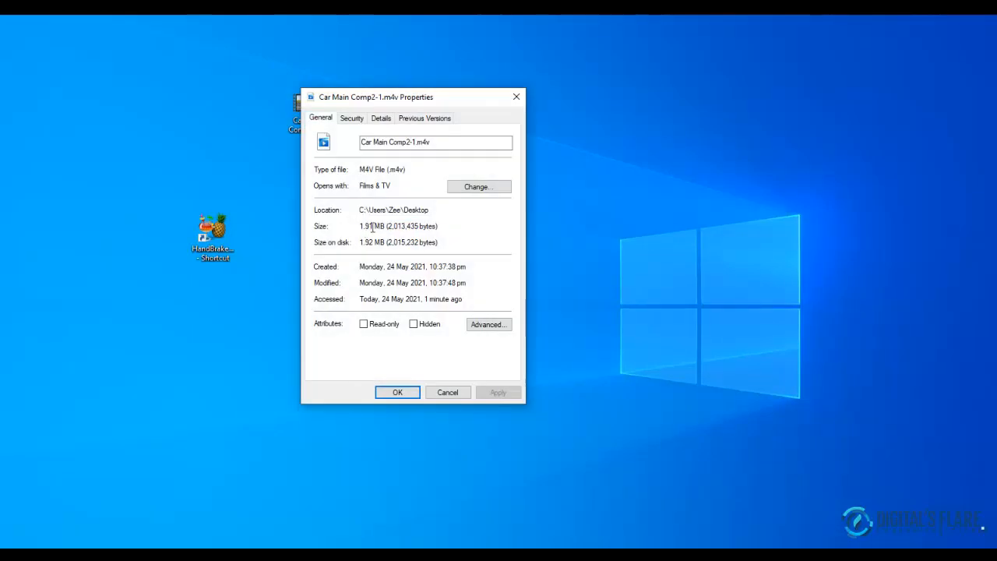
click(517, 97)
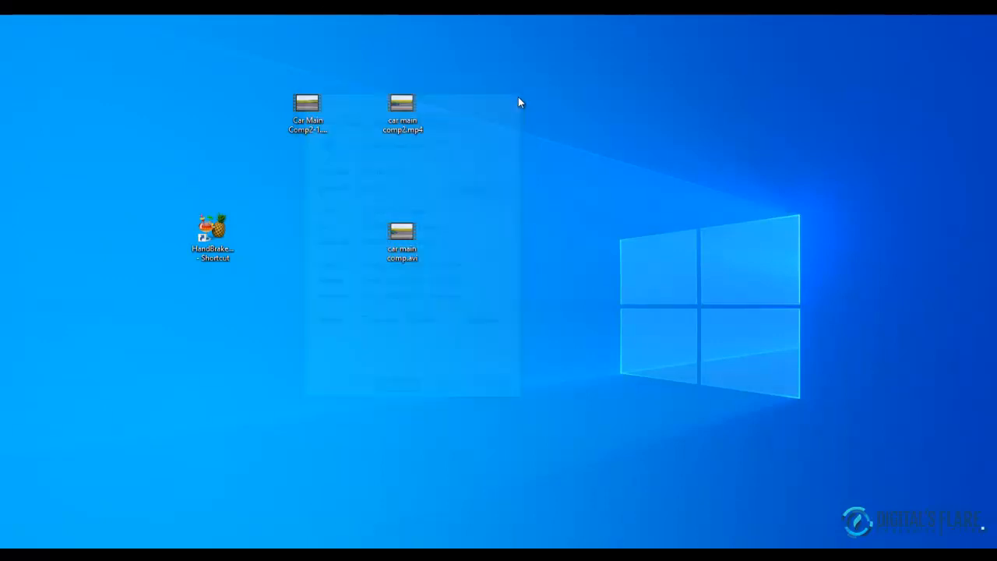
Step: Play Car Main Comp2-1.m4v from the Desktop to review its quality, narrow the player window, and close the player
click(321, 112)
double_click(316, 142)
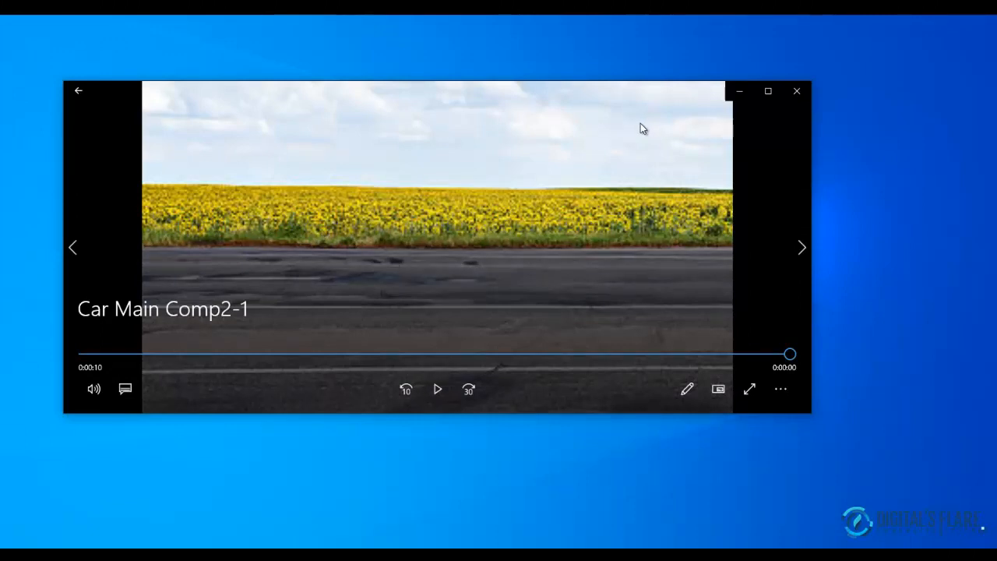
drag(64, 212, 138, 212)
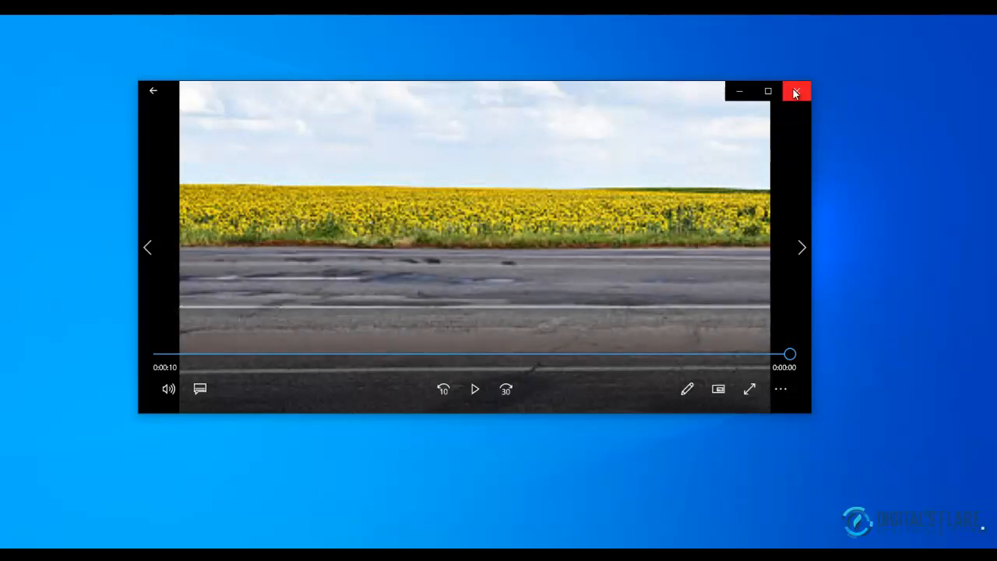
click(794, 94)
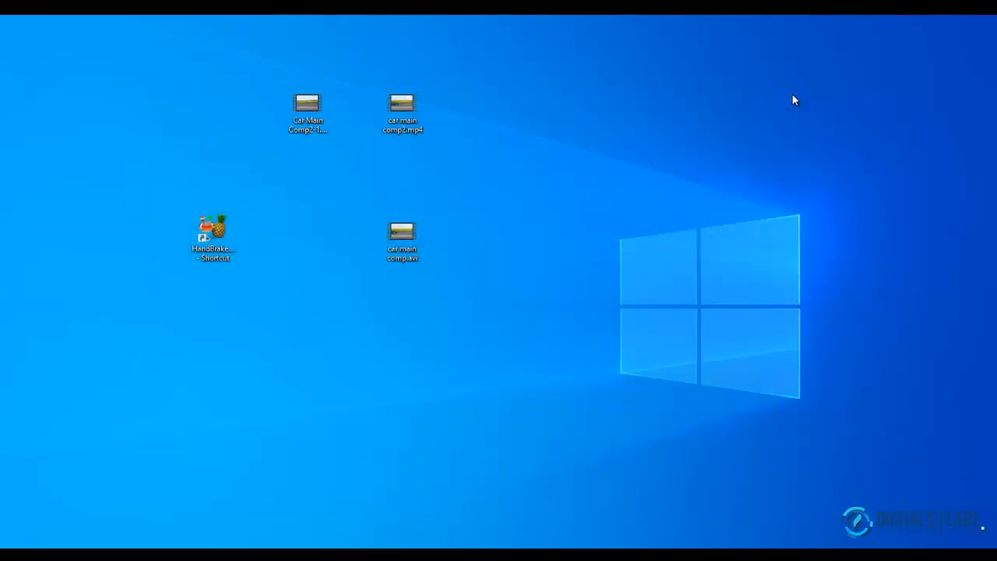